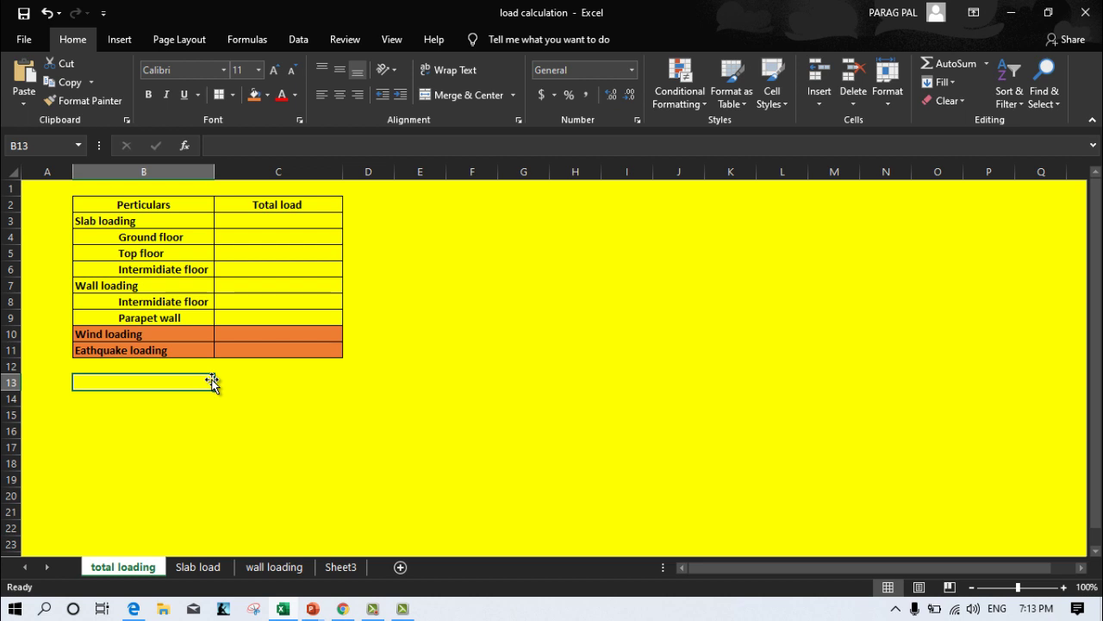
Open the Slab load sheet and inspect the slab's dead load formula in B12 and live load in B13
left_click(192, 567)
left_click(213, 379)
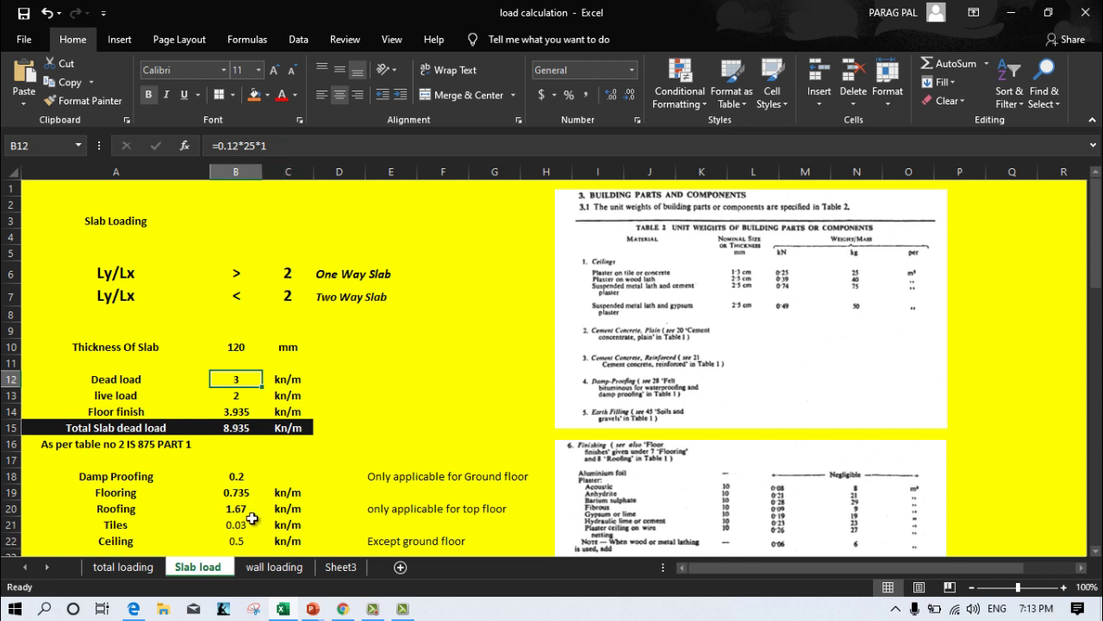
left_click(237, 399)
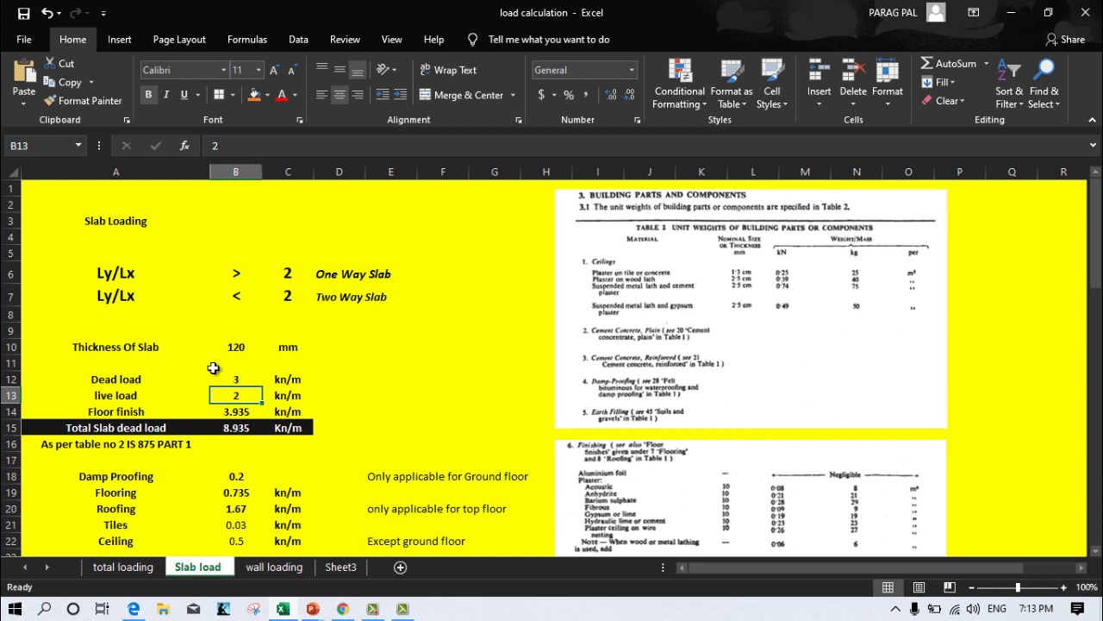
Check the residential imposed floor loads in Table 1 of the IS 875 Part 2 PDF in Edge, and return to the Excel workbook
left_click(145, 606)
left_click(565, 13)
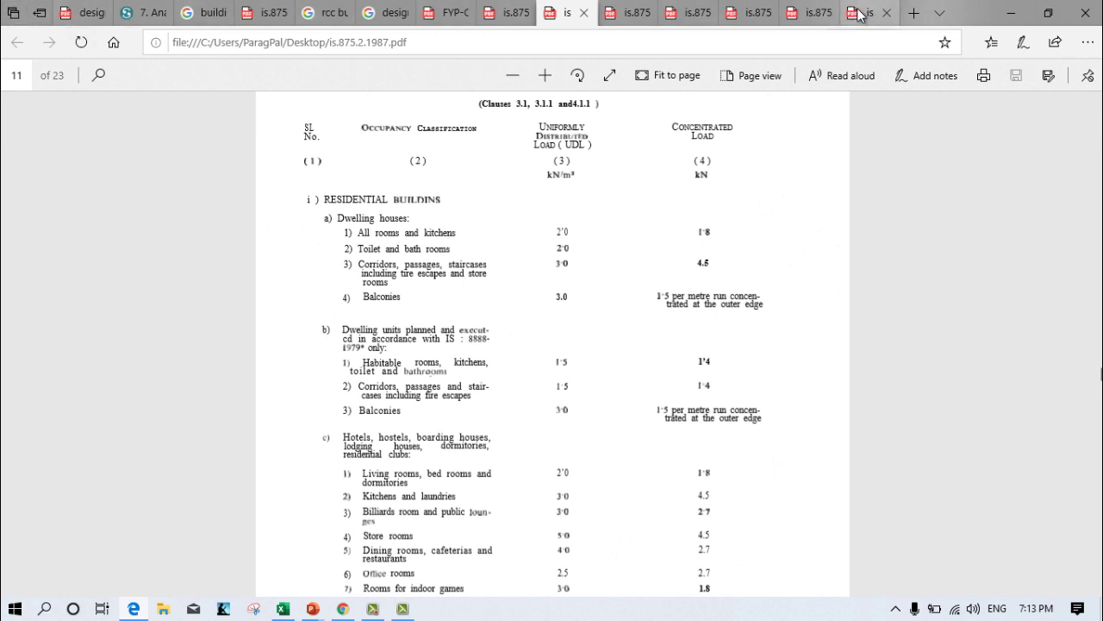
scroll(603, 176, "up", 2)
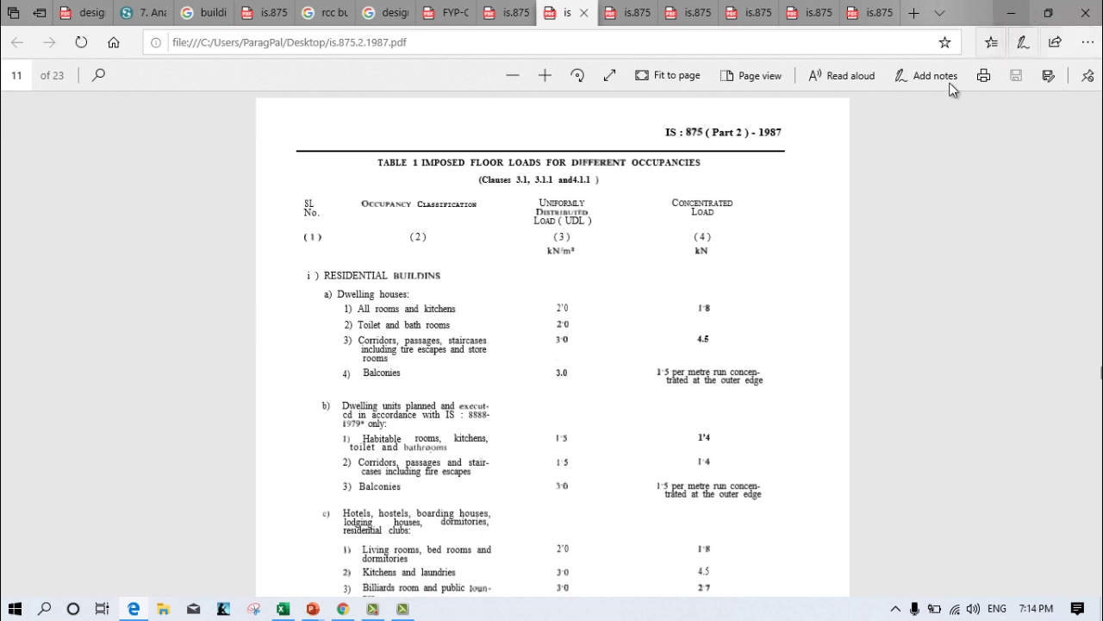
left_click(1022, 7)
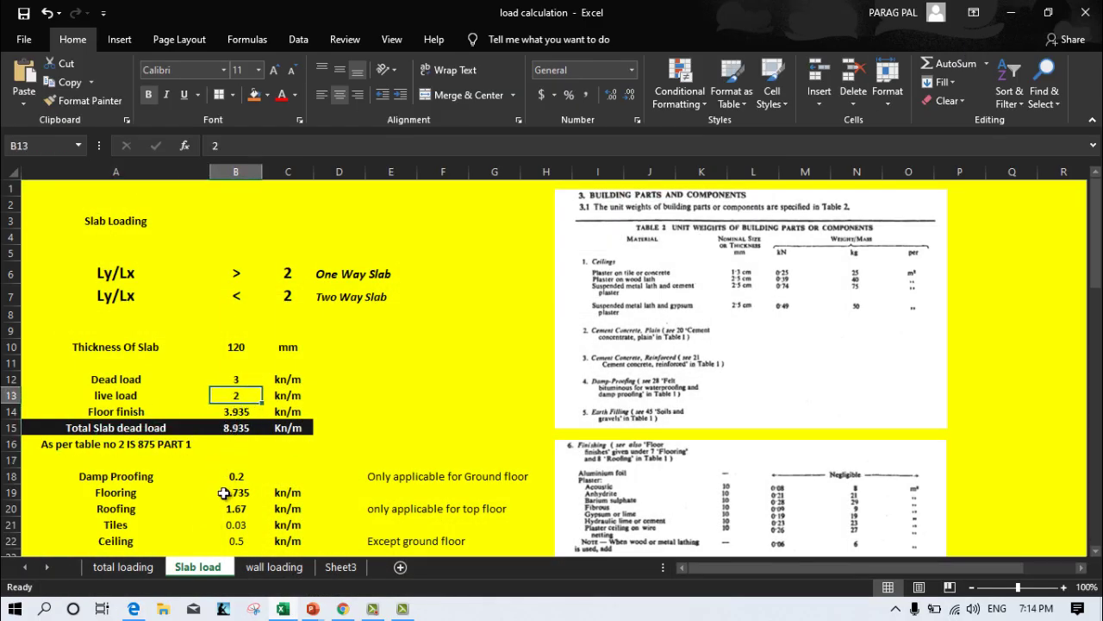
Inspect the floor finish formula in B14 and the component load cells it references, leaving the formula as it is
left_click(153, 411)
left_click(238, 412)
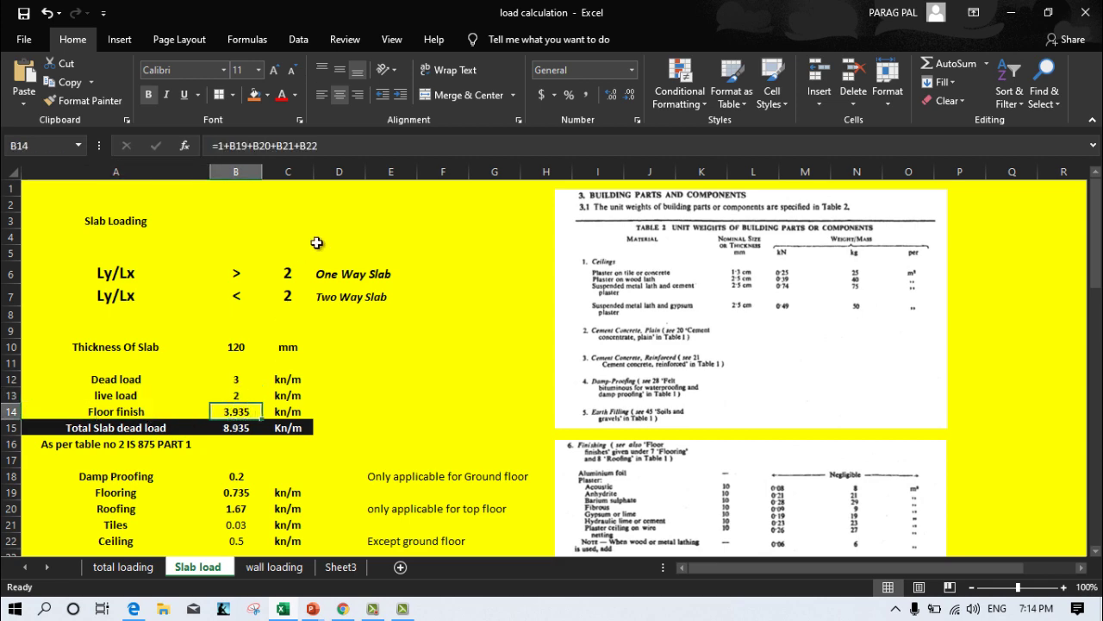
left_click(355, 146)
scroll(258, 444, "down", 1)
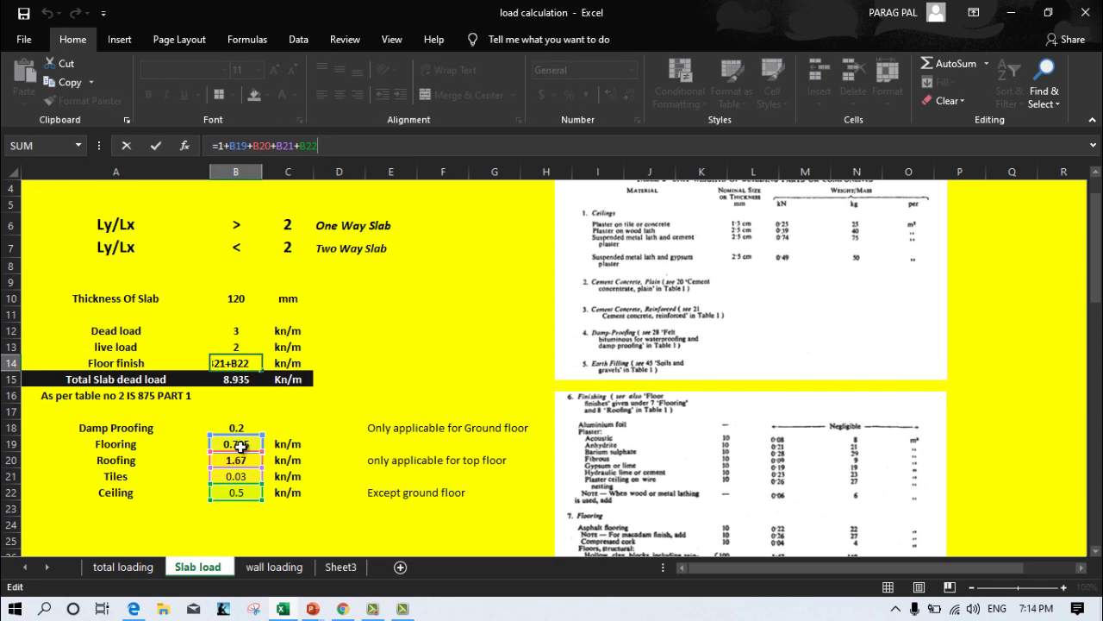
key("Escape")
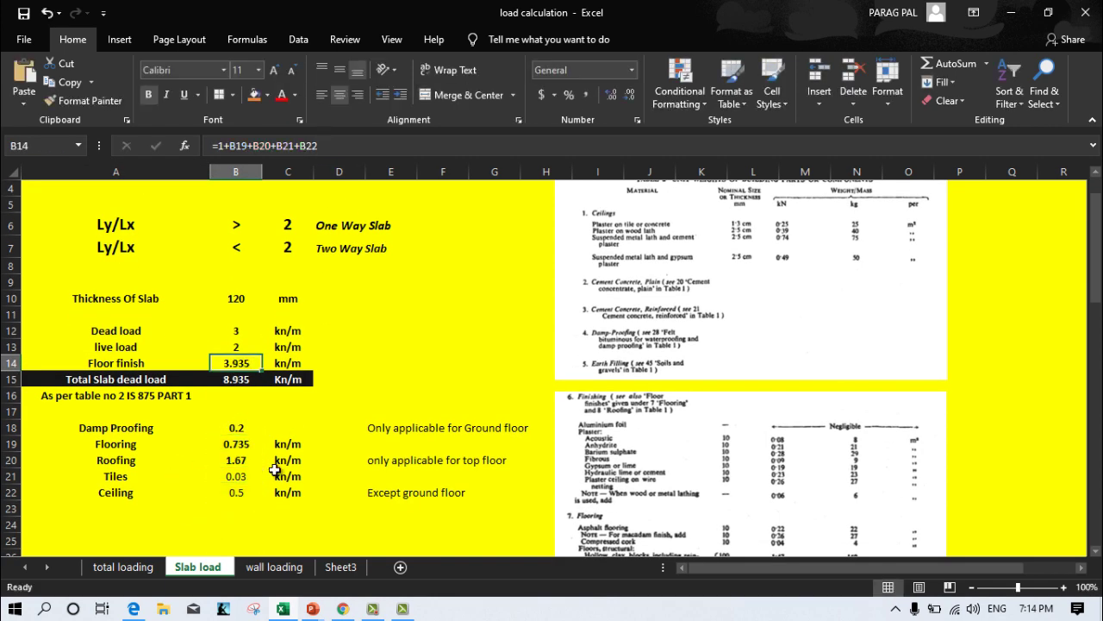
Clear the Damp Proofing load in B18 and look up item 28, bituminous felt for damp-proofing, in the IS 875 Part 1 PDF in Edge
left_click(222, 428)
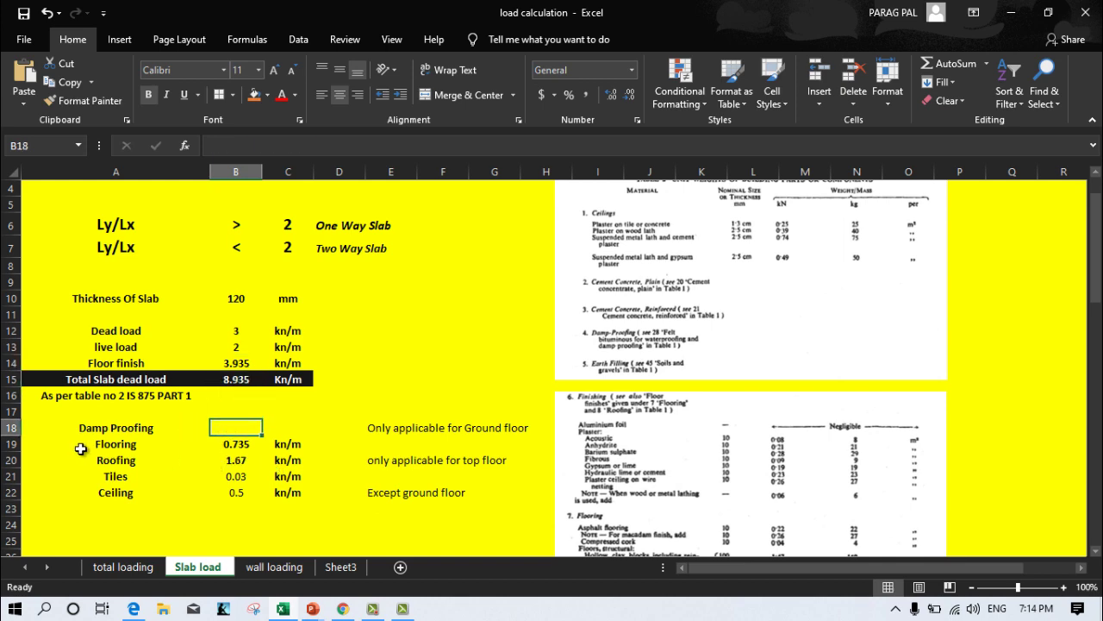
left_click(134, 609)
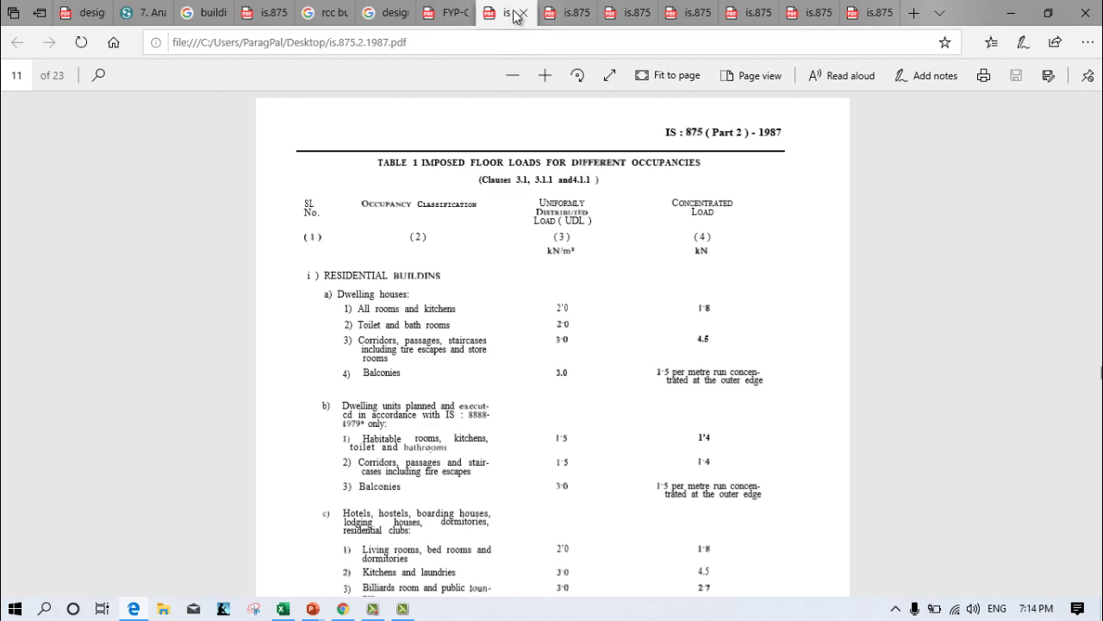
left_click(502, 13)
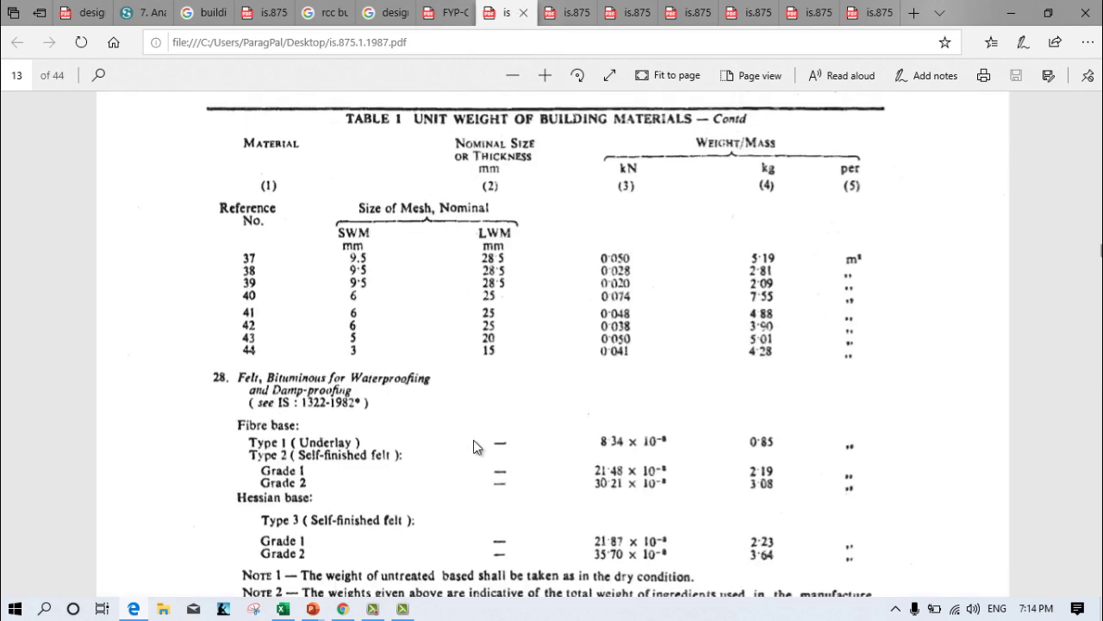
scroll(474, 440, "down", 3)
scroll(449, 444, "up", 10)
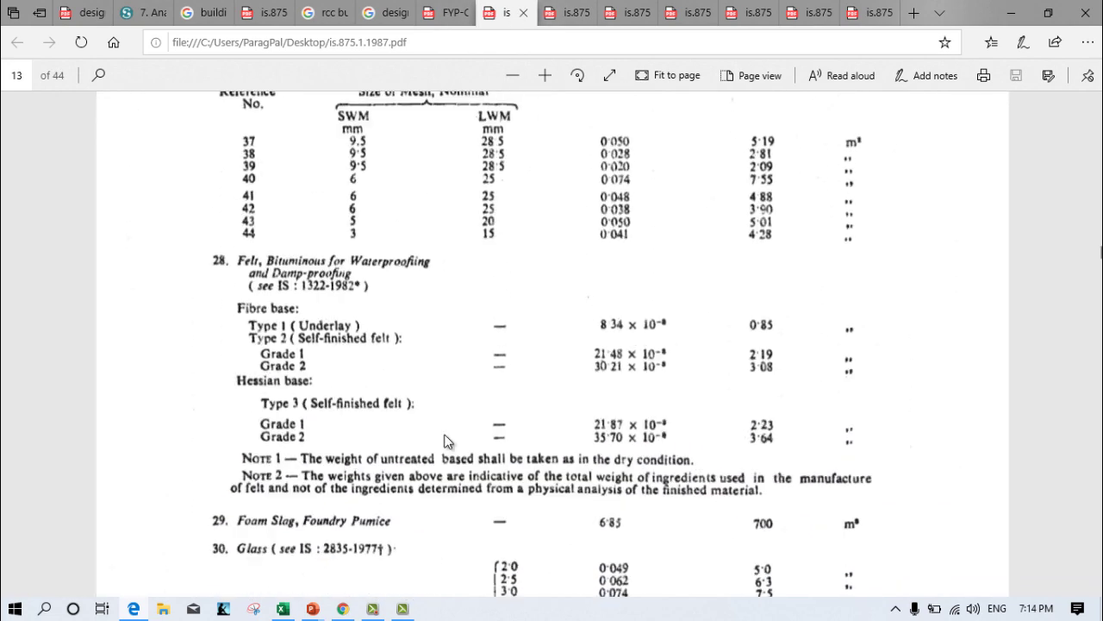
scroll(371, 411, "up", 10)
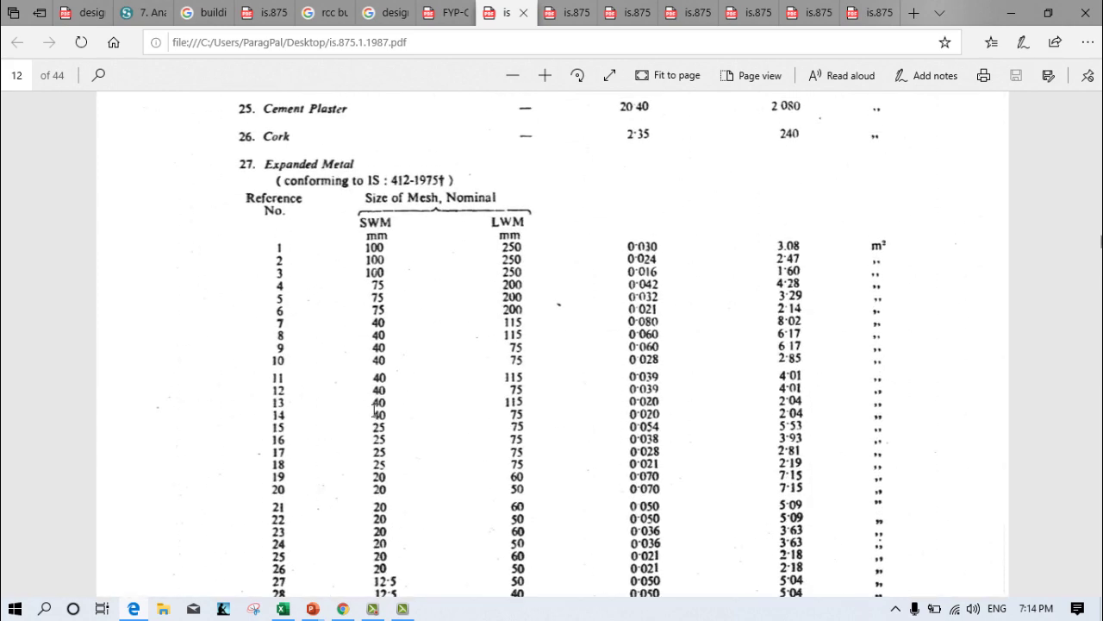
scroll(371, 411, "down", 15)
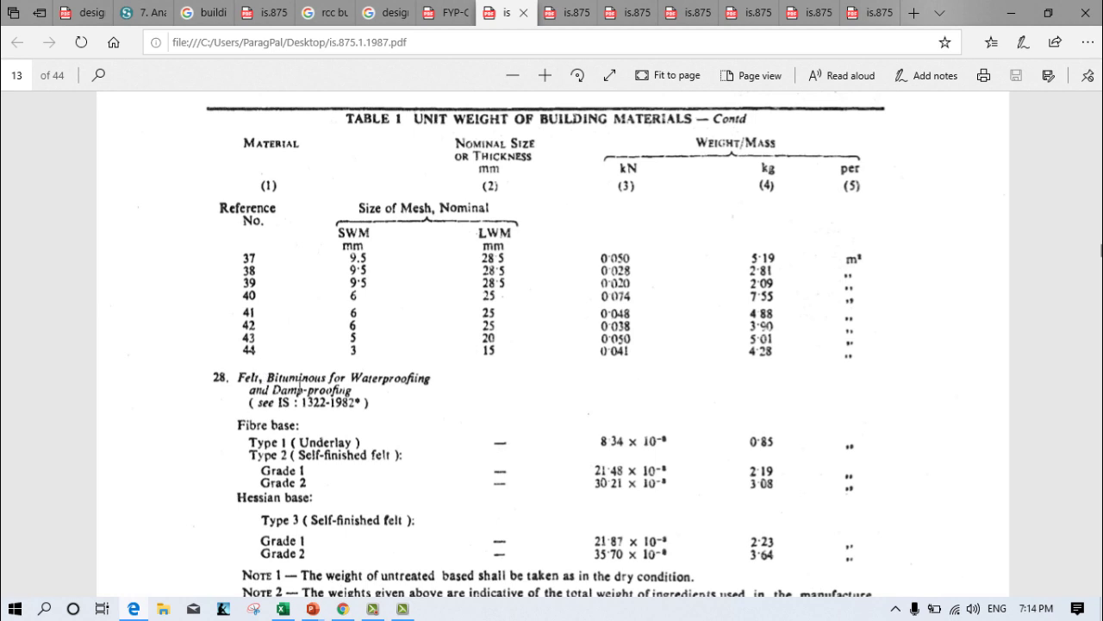
left_click_drag(256, 373, 391, 393)
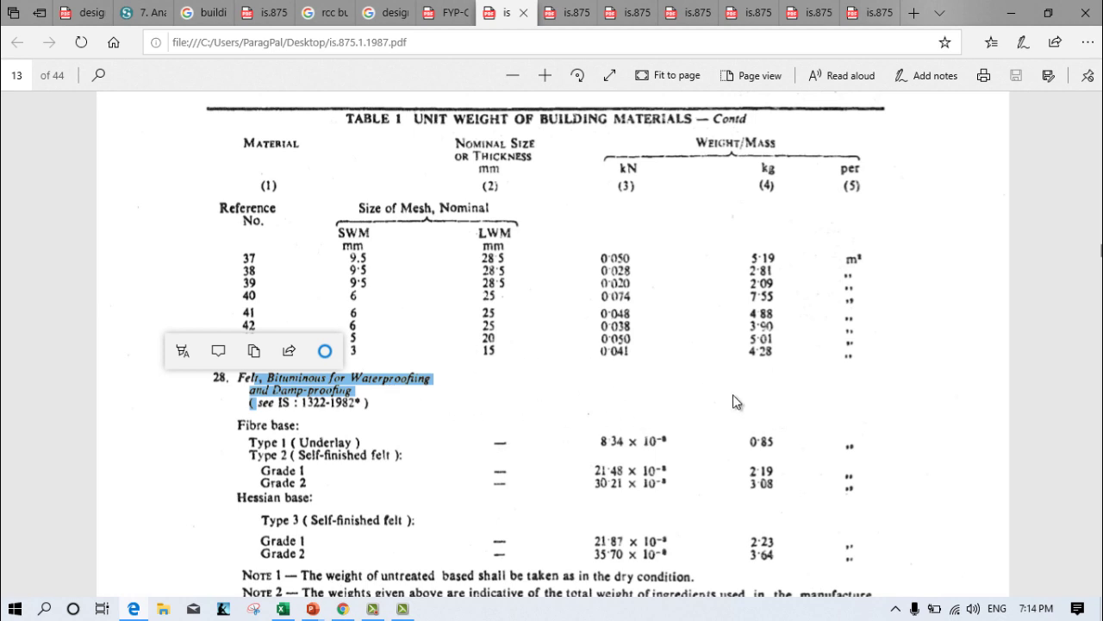
left_click(1004, 14)
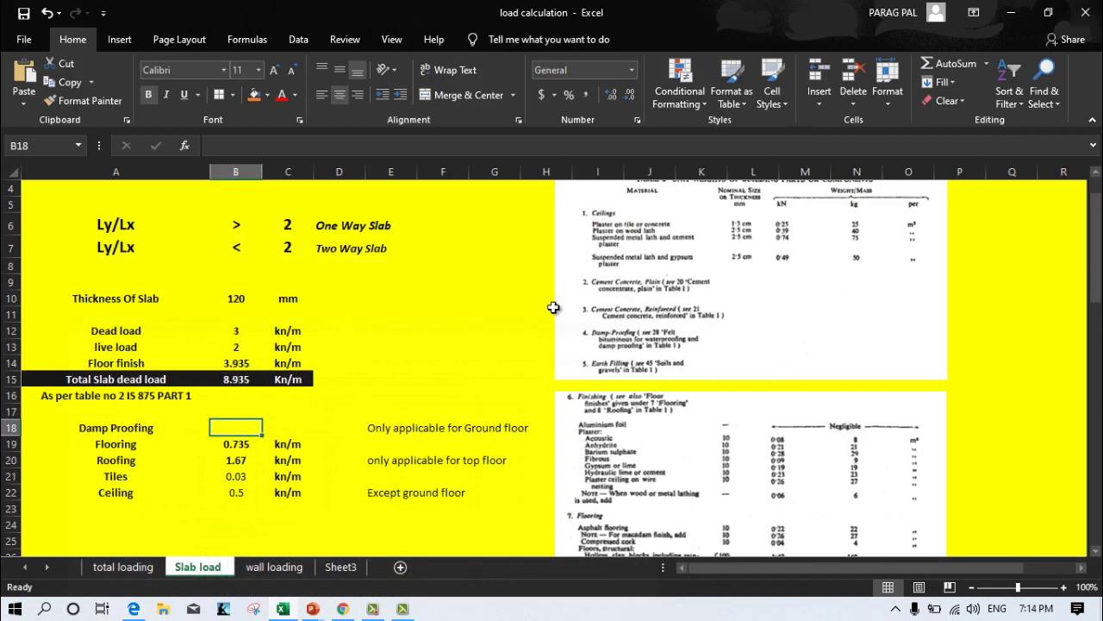
Enter 0.1 as the Damp Proofing load in B18 and select its ground-floor applicability note in E18
left_click(288, 457)
left_click(238, 428)
type("0.1")
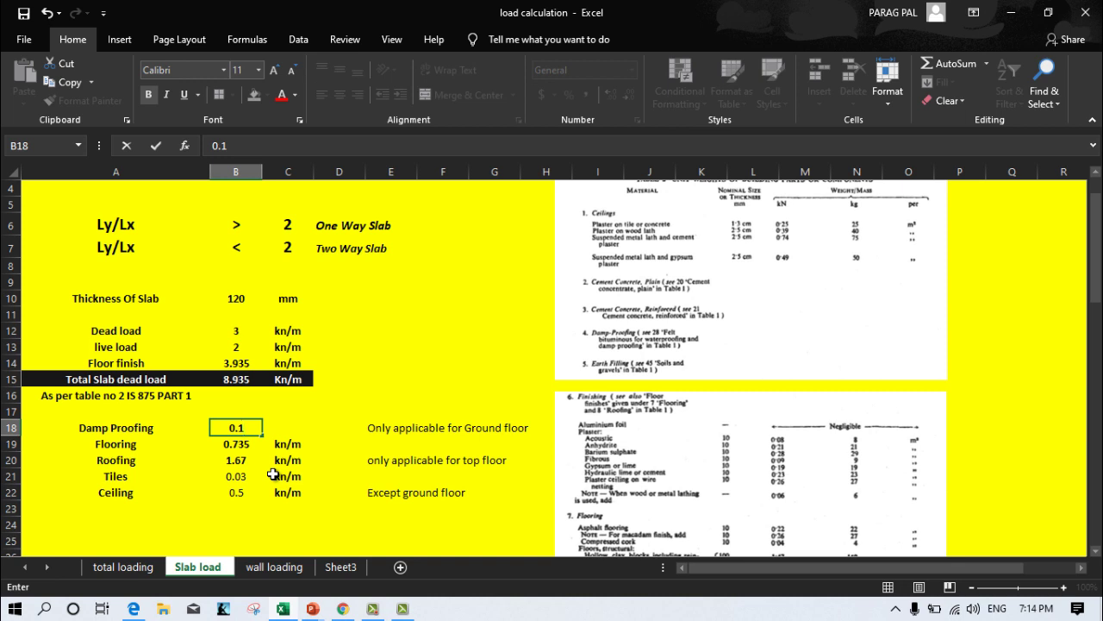
left_click(339, 476)
left_click(376, 443)
left_click(370, 429)
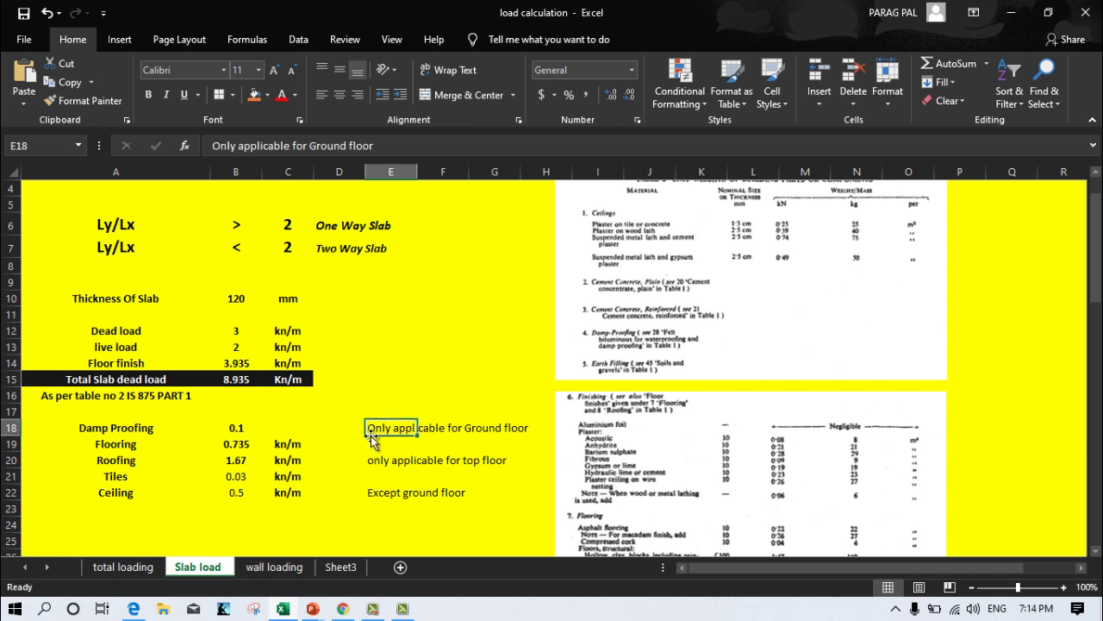
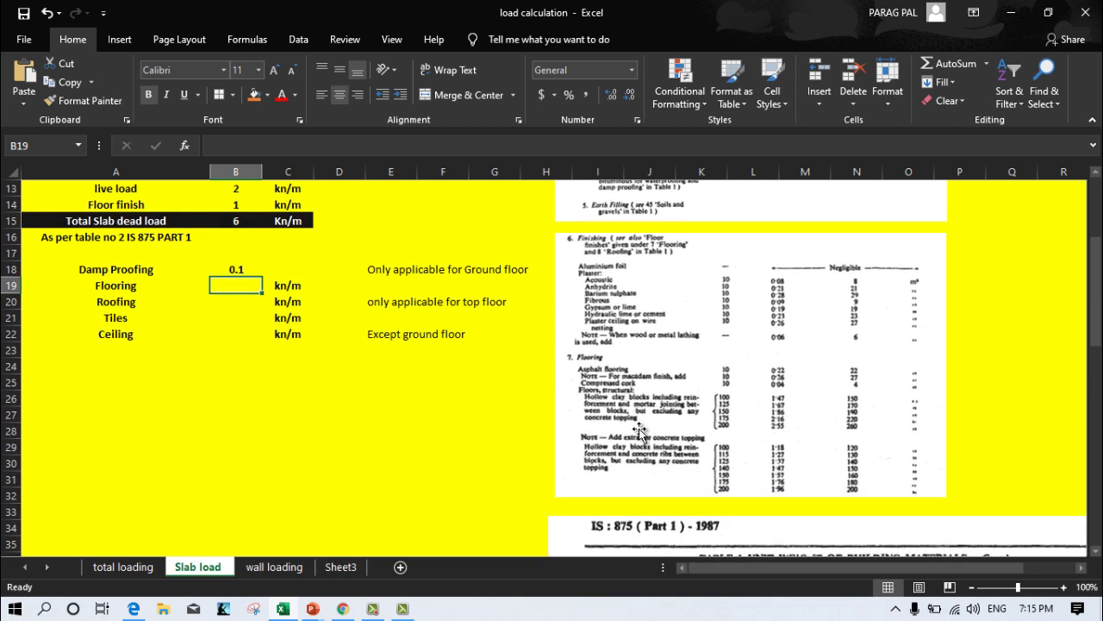
Examine the Finishing and Flooring unit weights in the code table images beside the slab load calculation
scroll(707, 440, "up", 3, "ctrl")
scroll(707, 439, "up", 1, "ctrl")
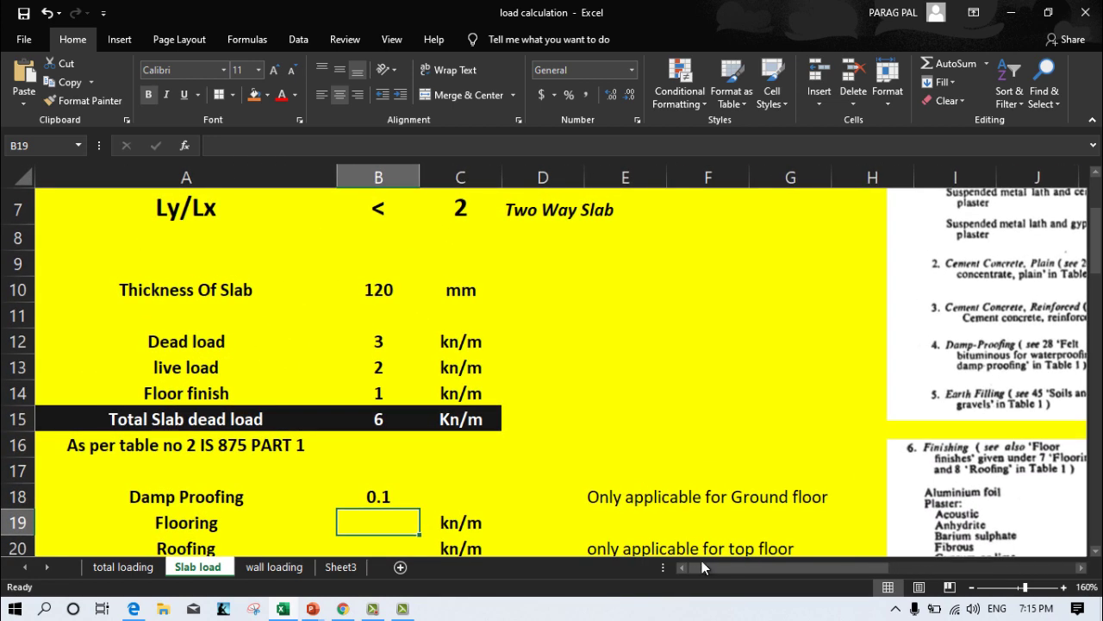
left_click_drag(701, 560, 828, 569)
scroll(362, 459, "down", 3)
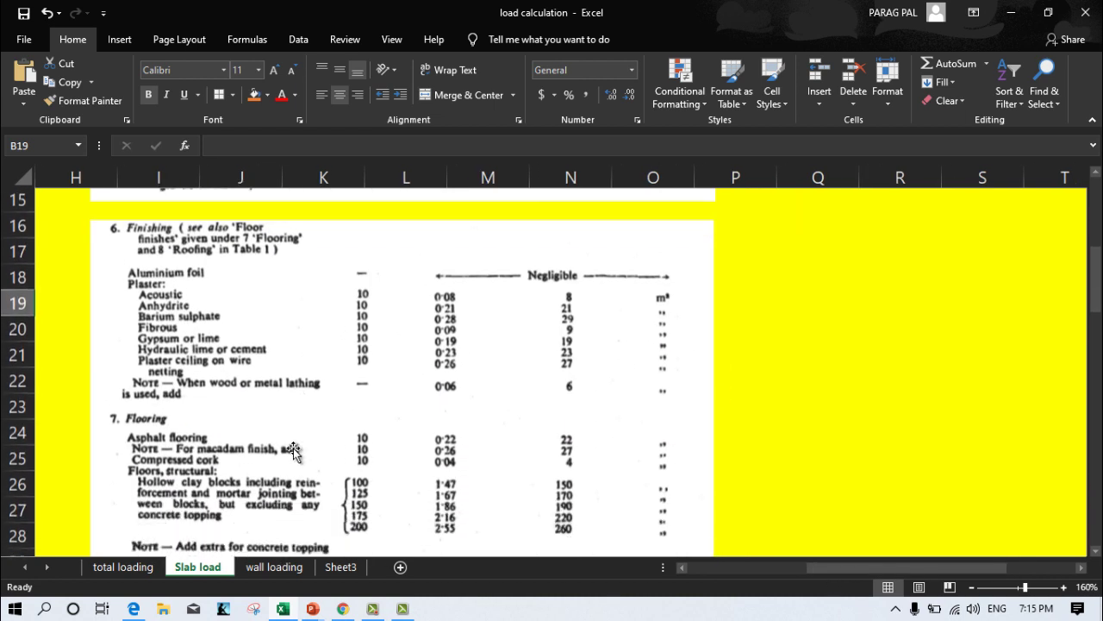
scroll(155, 362, "down", 1)
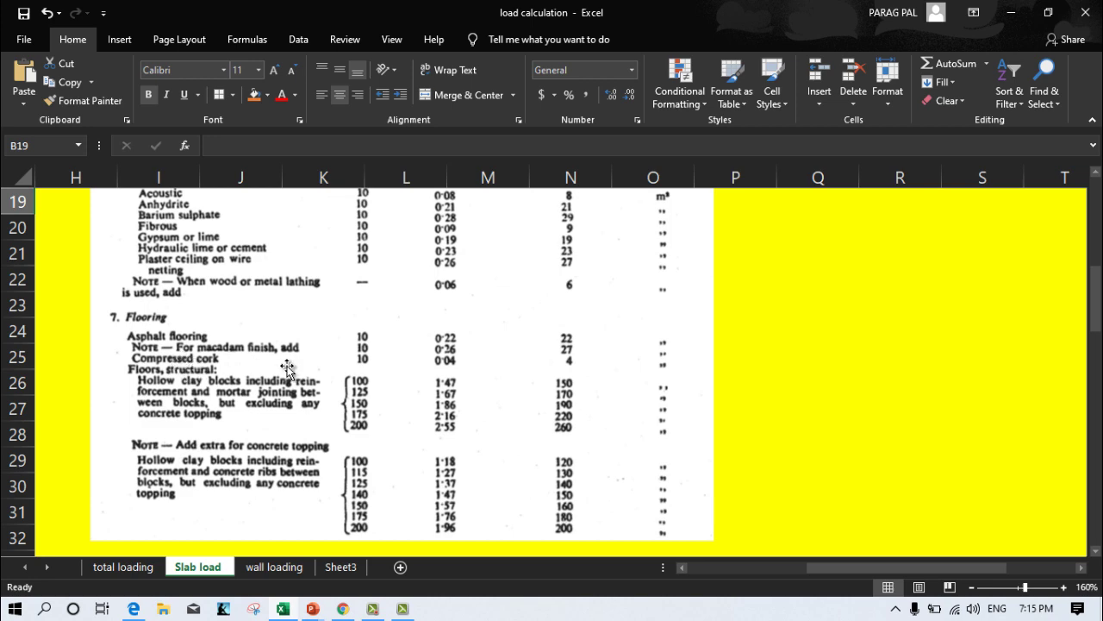
scroll(357, 369, "up", 4)
scroll(358, 372, "down", 1)
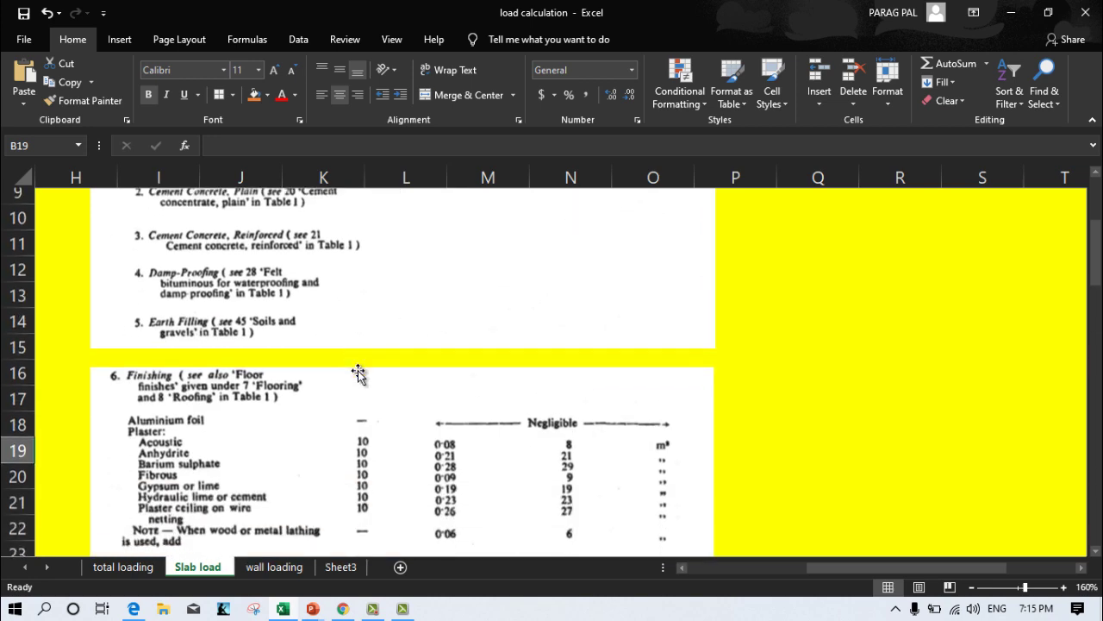
scroll(358, 372, "down", 3)
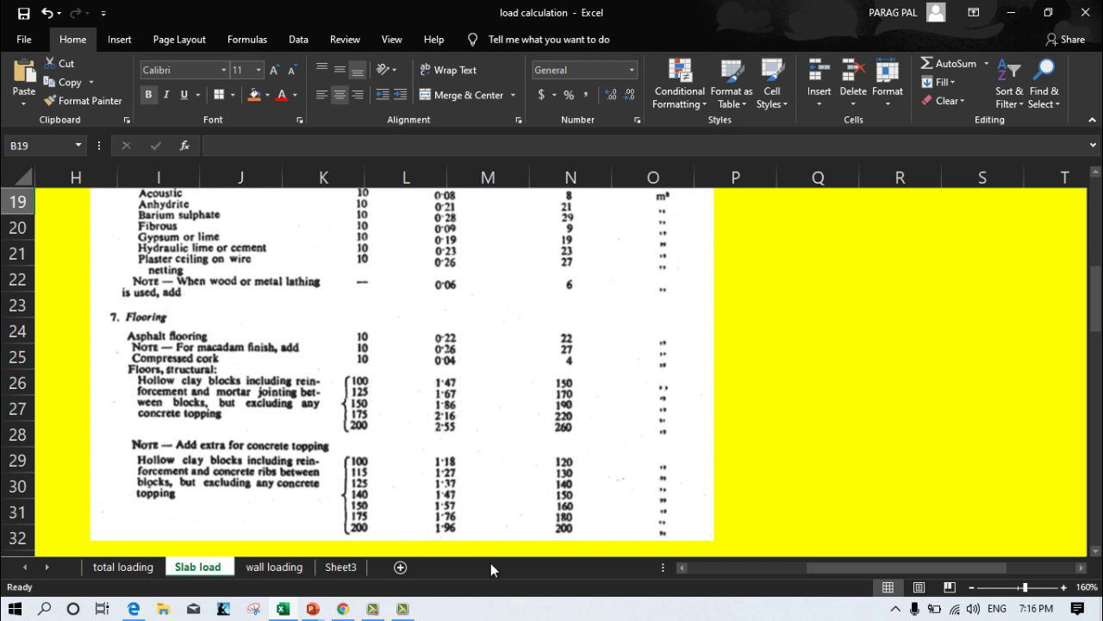
Enter 0.735 as the Flooring load in B19 of the slab load calculation
left_click_drag(872, 567, 759, 567)
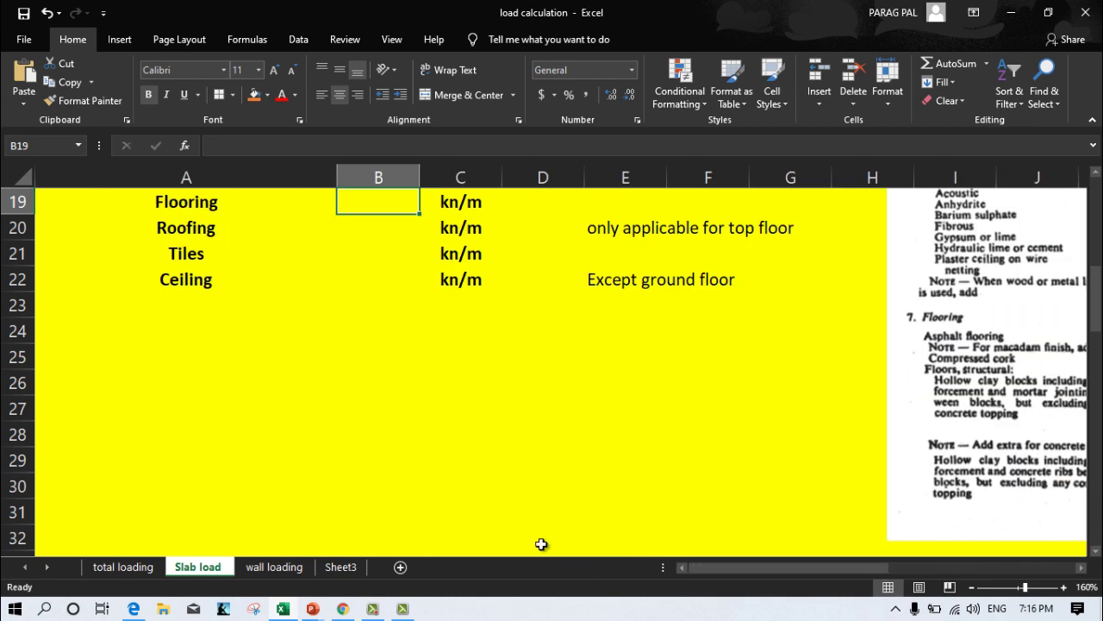
scroll(389, 466, "up", 4)
scroll(388, 467, "down", 1)
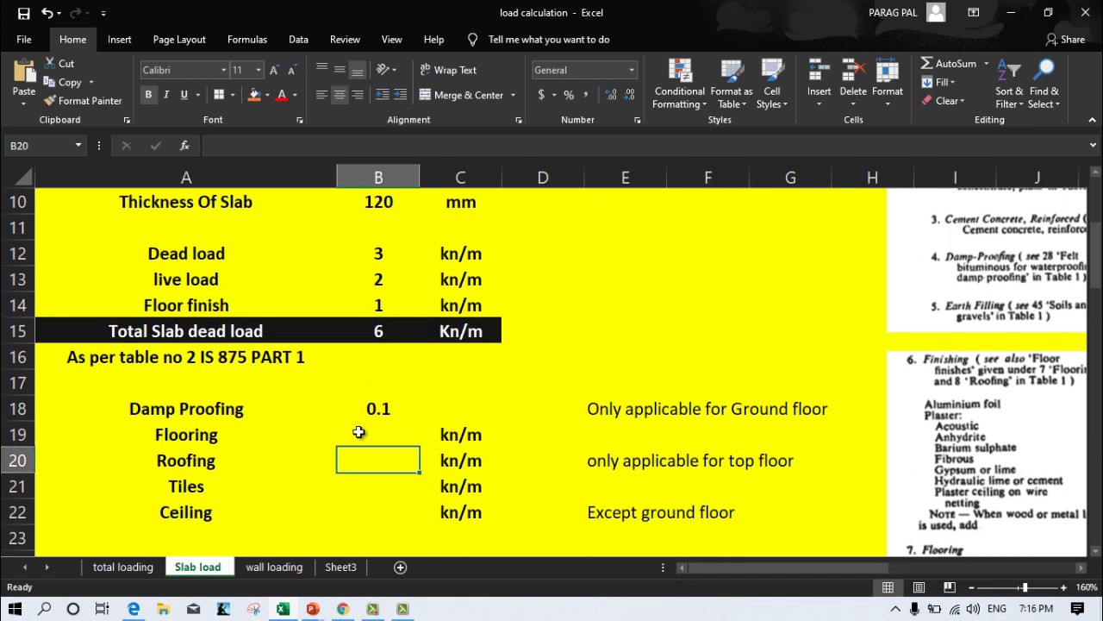
type("0.735")
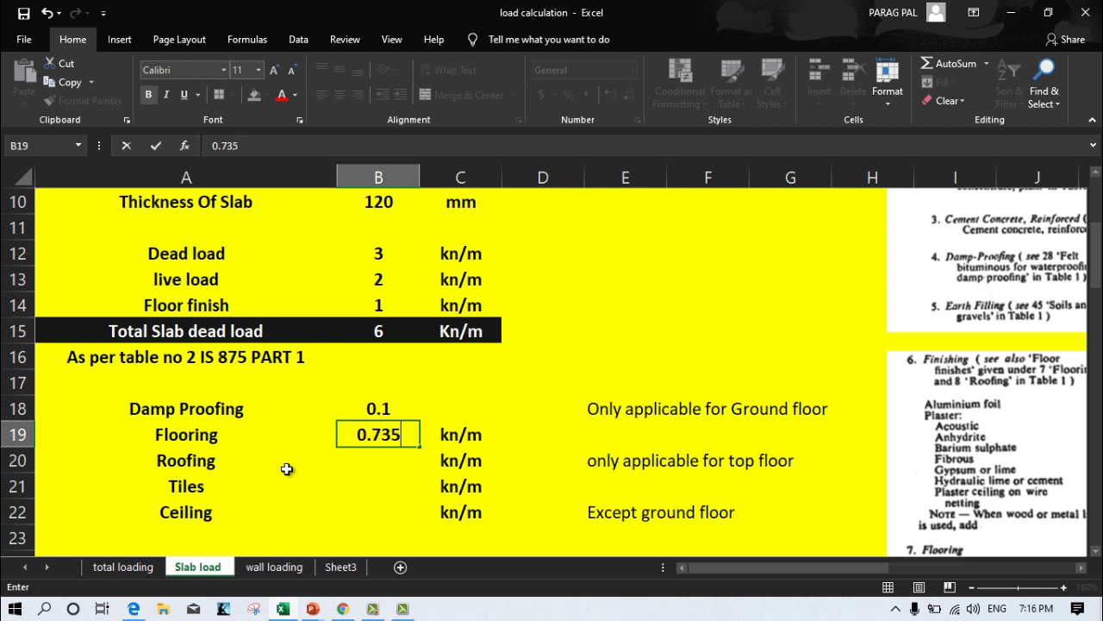
left_click(314, 502)
left_click(355, 457)
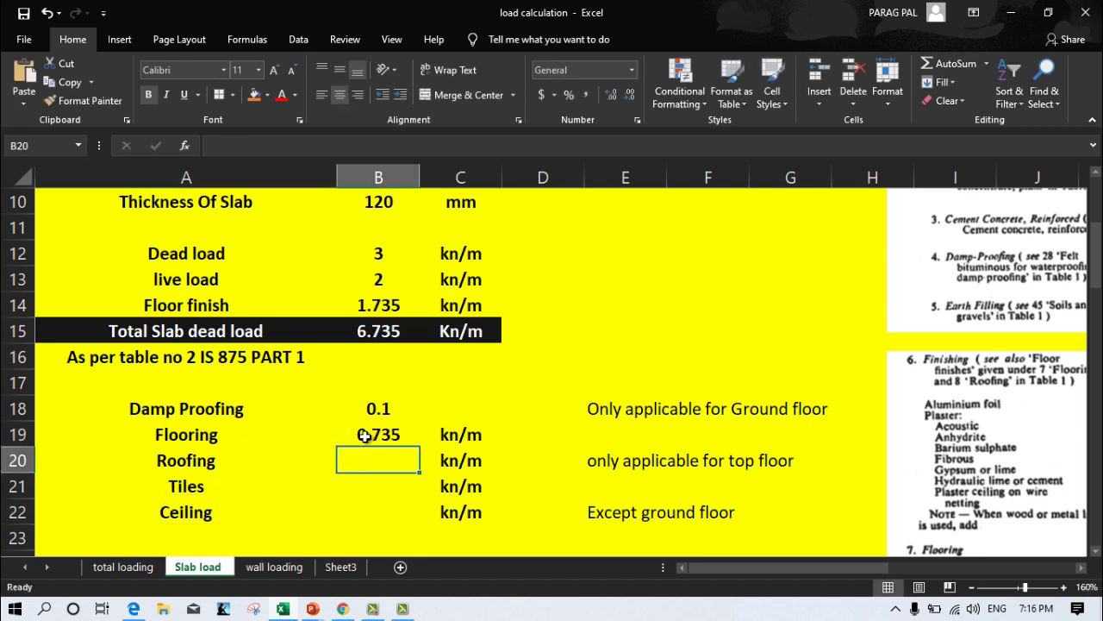
left_click(354, 427)
left_click(358, 464)
left_click(366, 428)
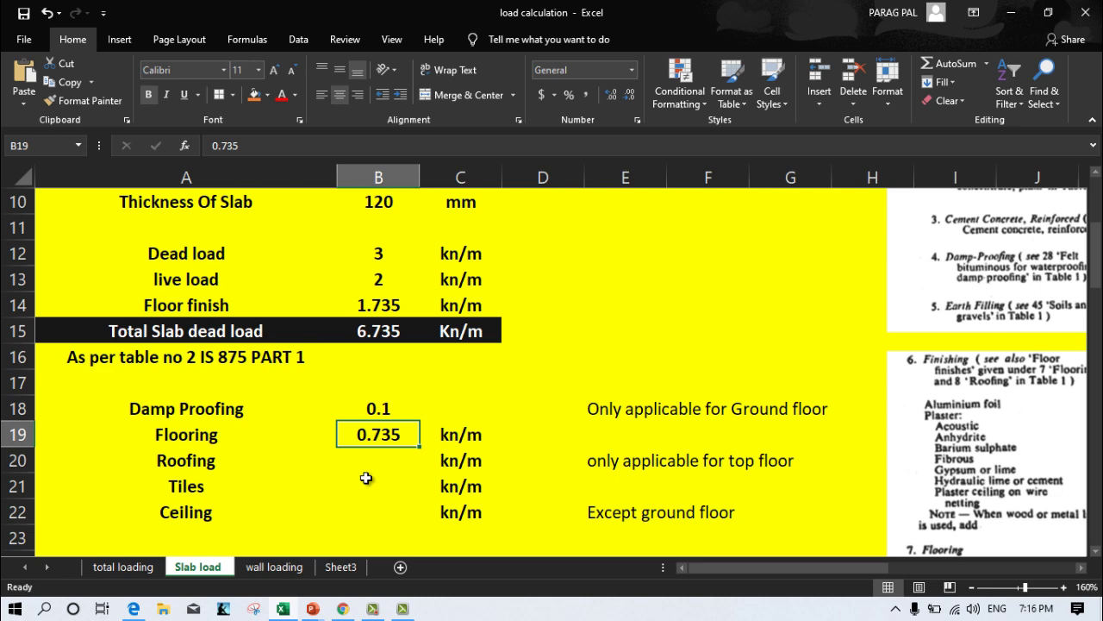
Examine the Terra Cotta, Terrazzo and Tiles unit weights in the IS 875 Part 1 Table 1 image beside the slab load calculation
left_click(374, 457)
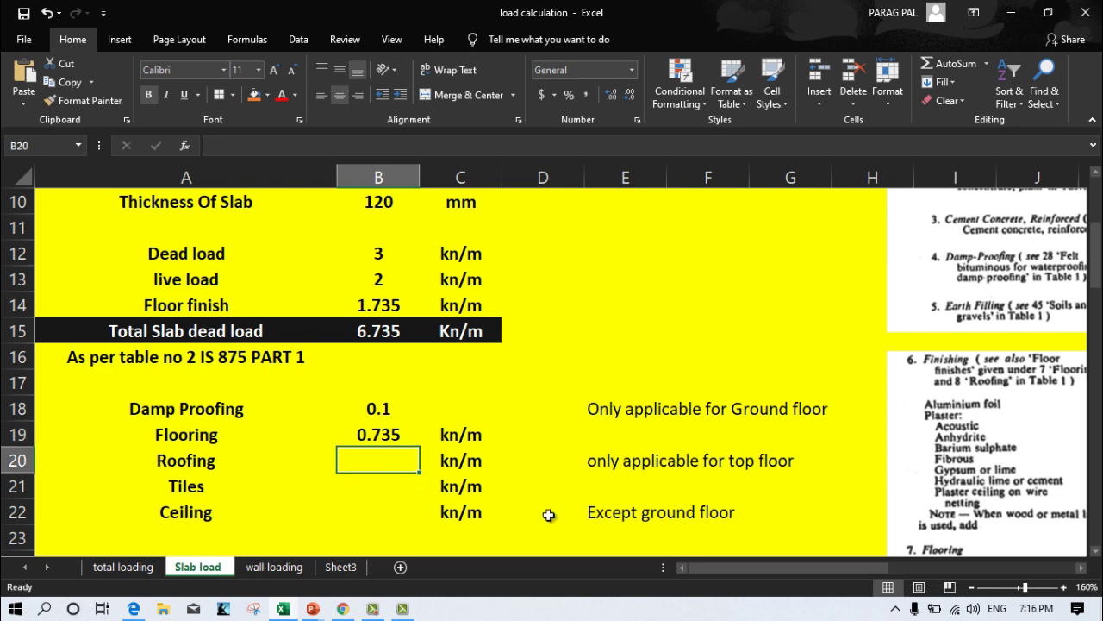
left_click_drag(746, 571, 785, 568)
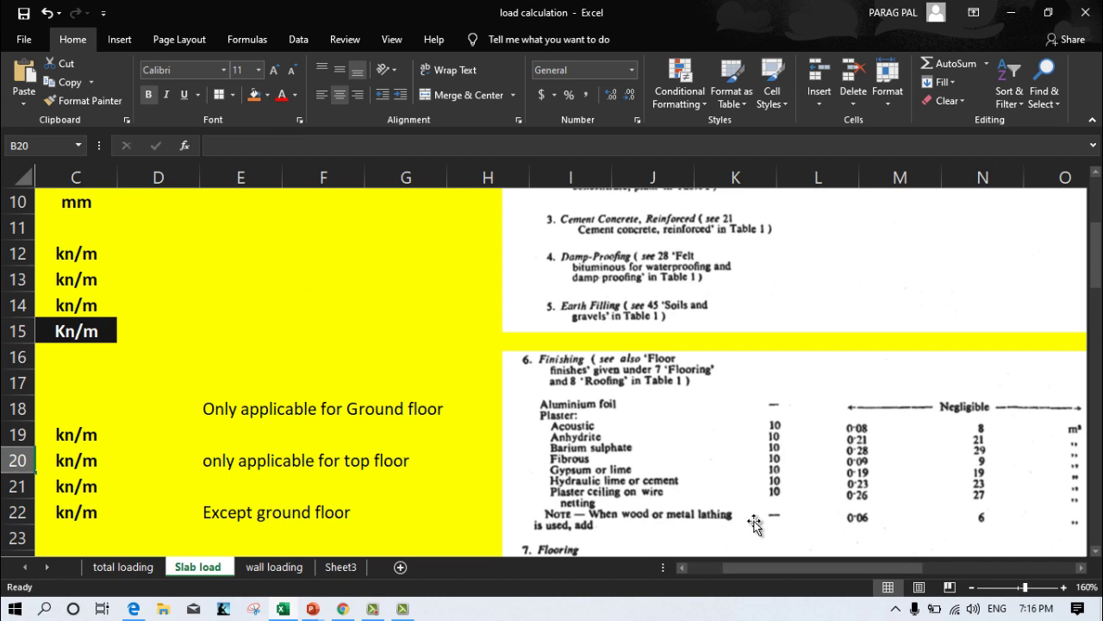
scroll(754, 515, "down", 6)
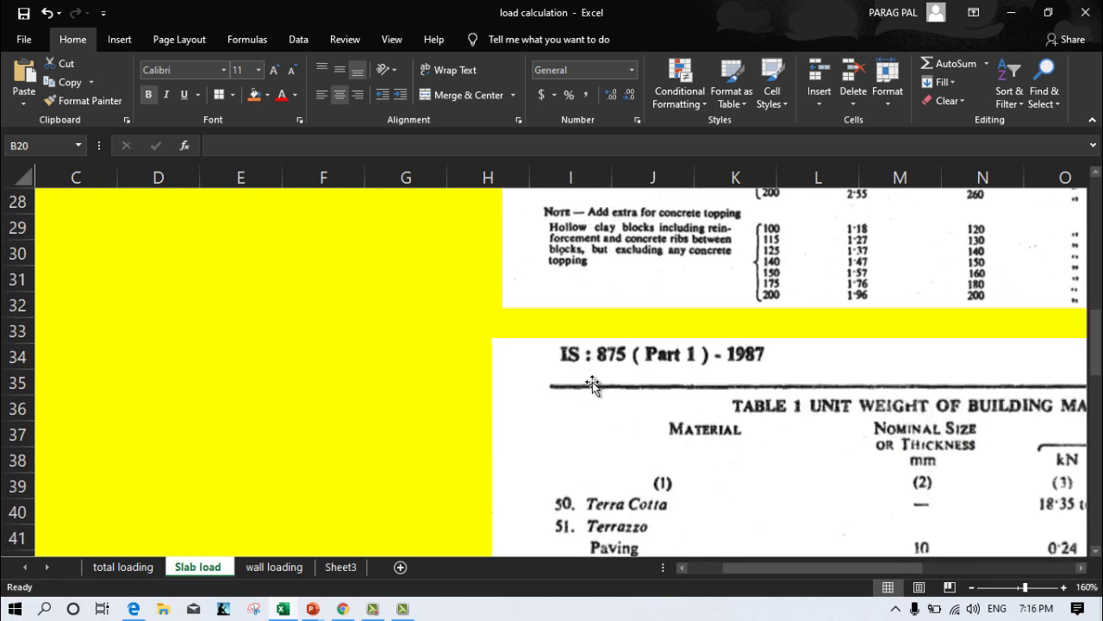
left_click_drag(780, 564, 841, 568)
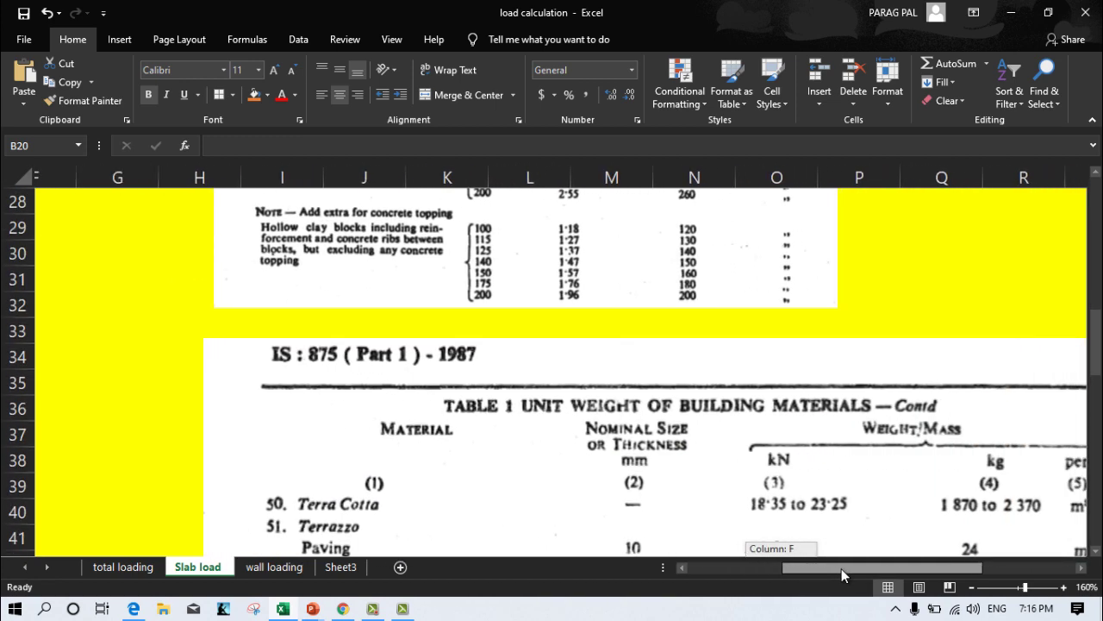
scroll(688, 496, "down", 2)
scroll(688, 495, "down", 2)
scroll(495, 456, "up", 1)
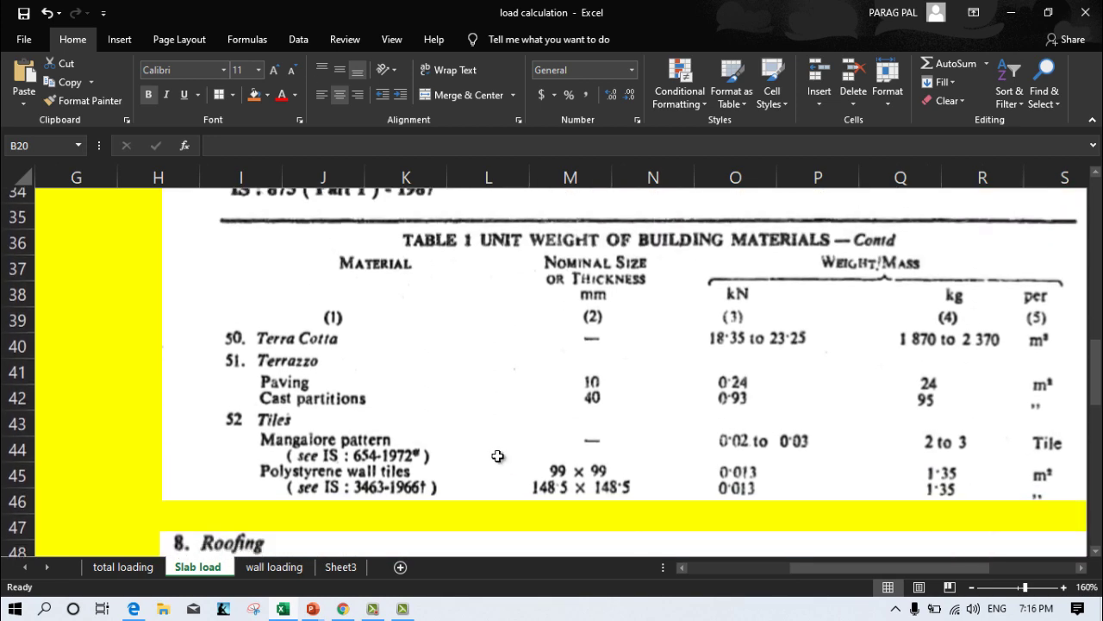
scroll(494, 456, "down", 3)
scroll(312, 387, "up", 2)
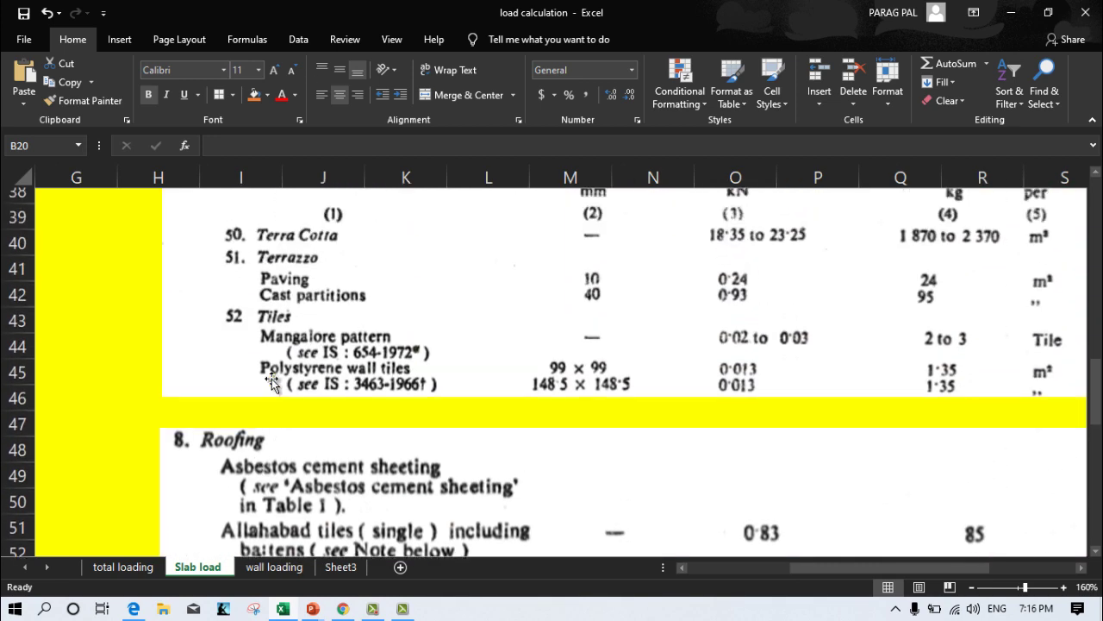
scroll(261, 392, "up", 1)
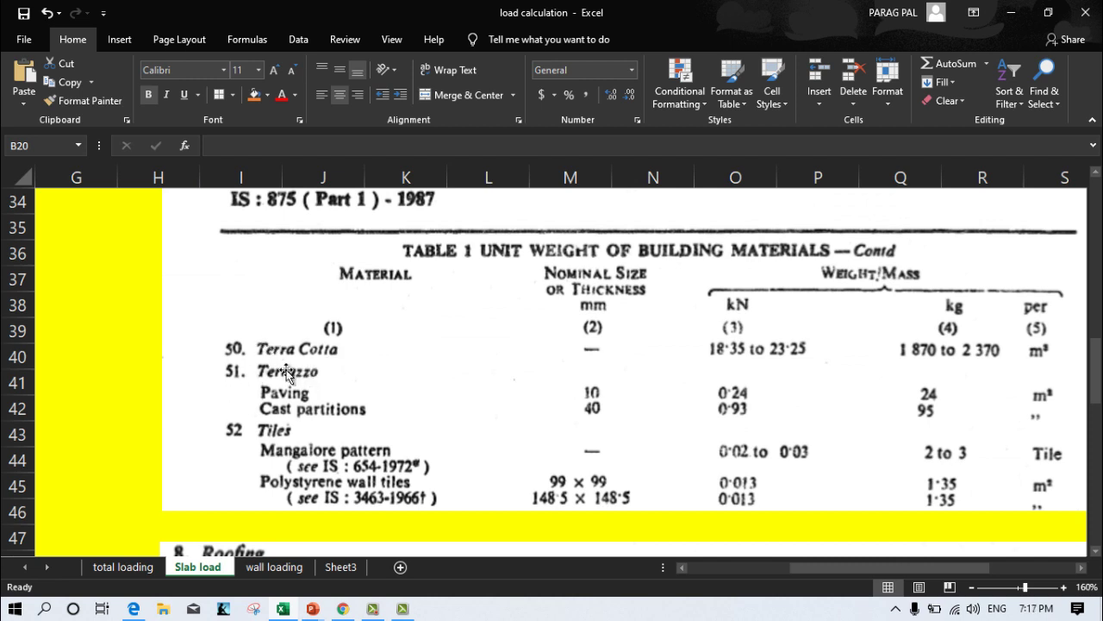
scroll(290, 469, "down", 1)
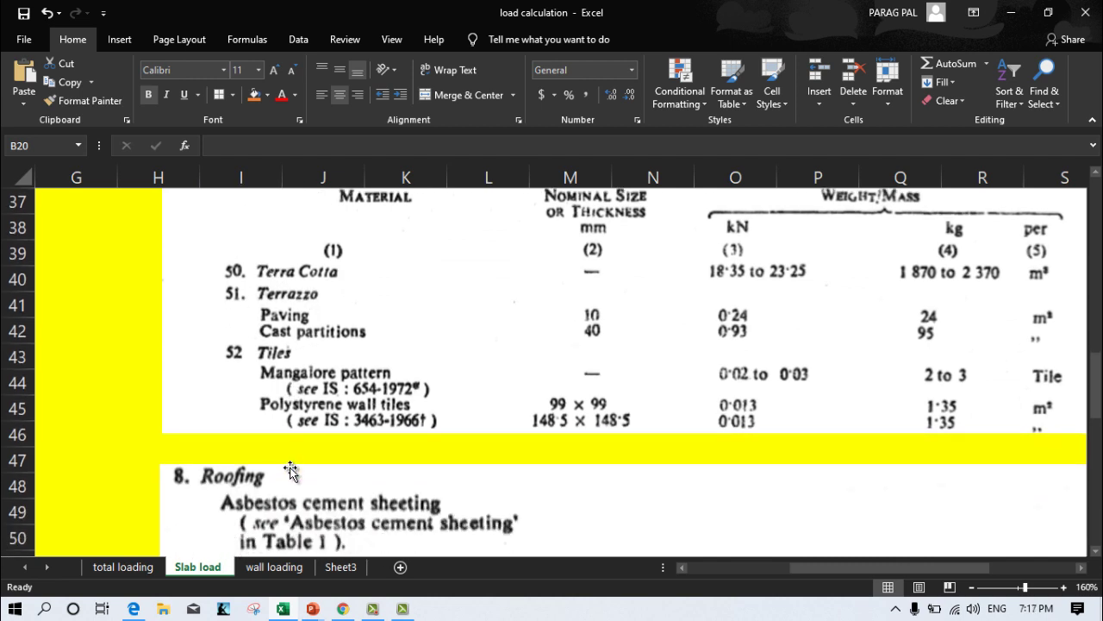
scroll(284, 443, "up", 1)
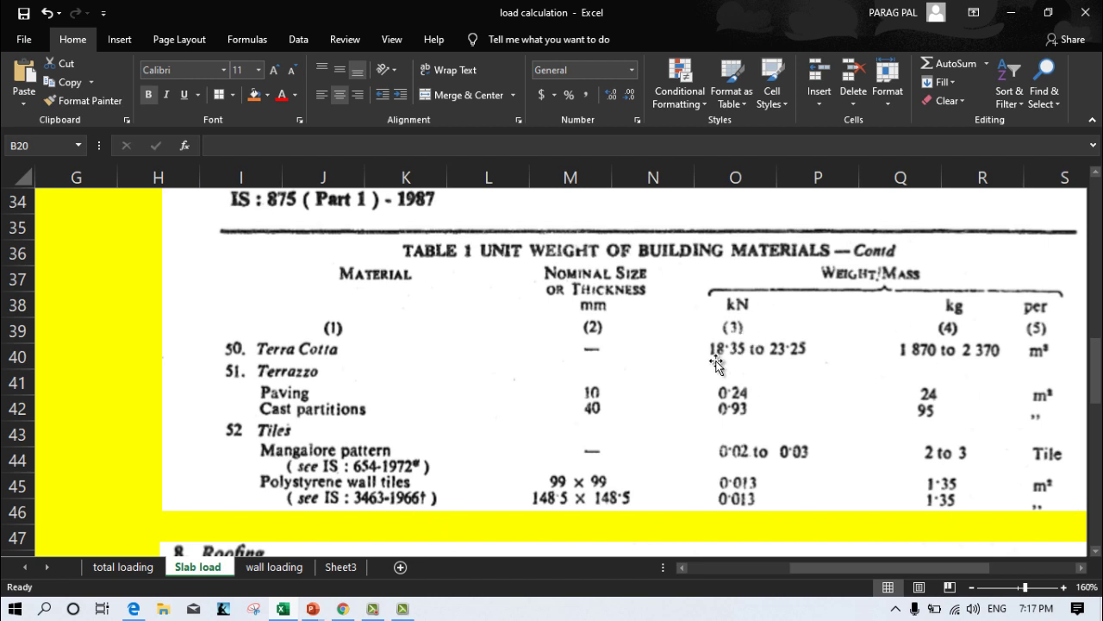
Examine the Roofing unit weights under item 8, from Allahabad tiles down to glazed roofing and thatch
scroll(569, 357, "down", 3)
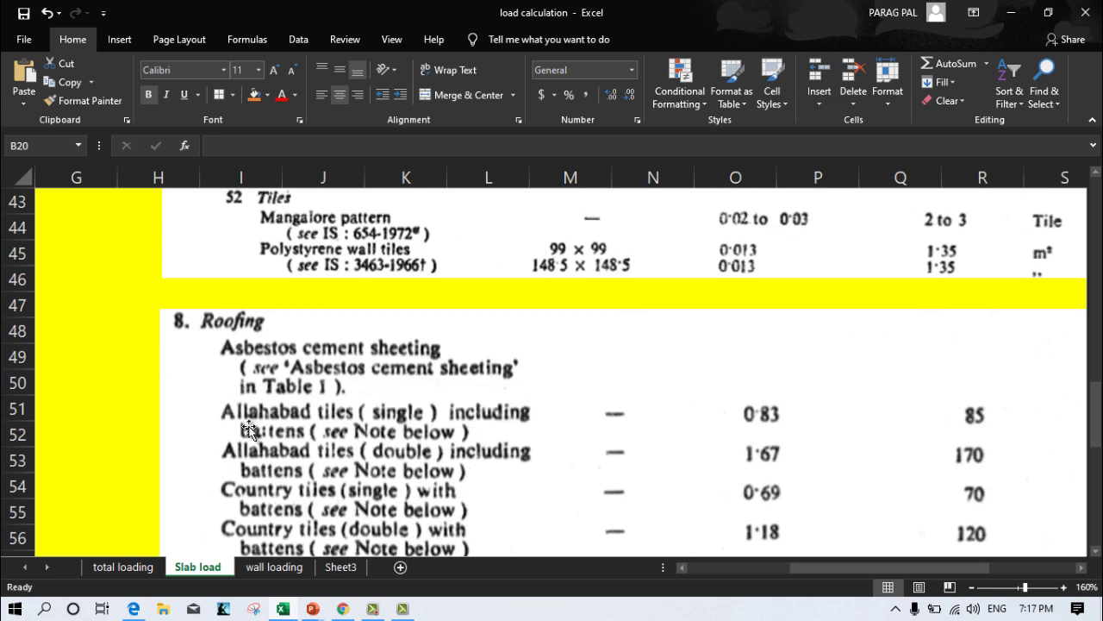
scroll(248, 428, "down", 2)
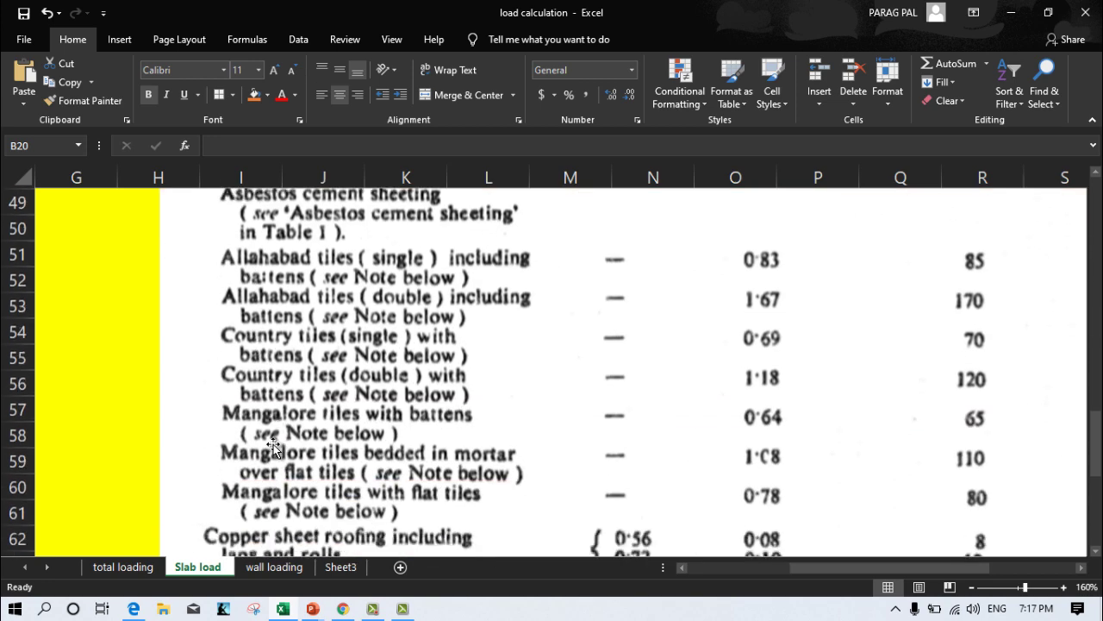
scroll(185, 377, "up", 1)
scroll(254, 293, "down", 1)
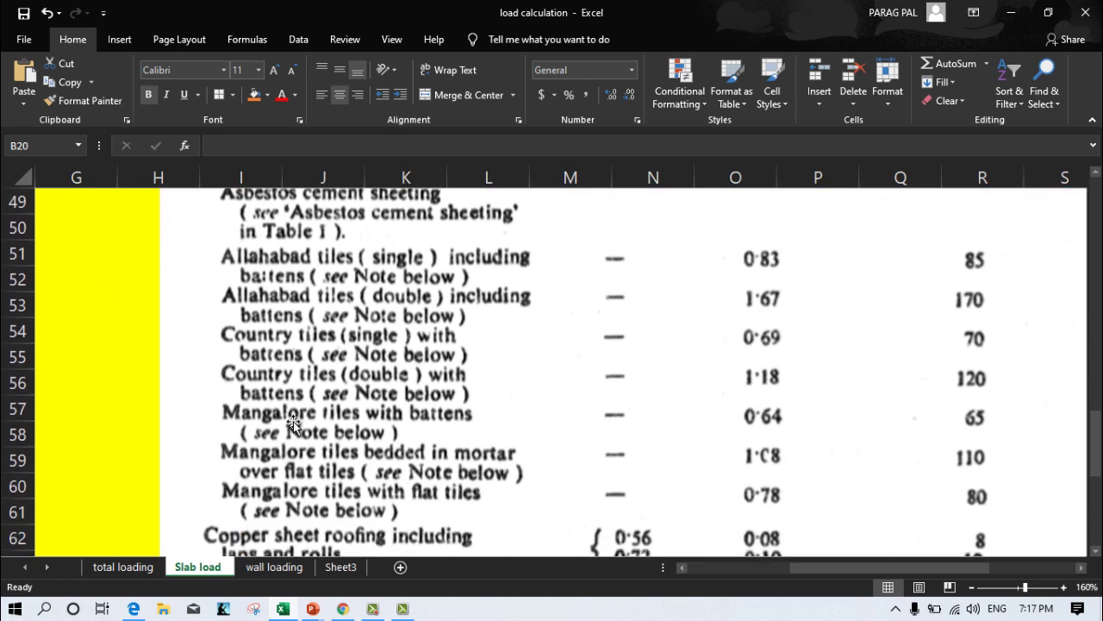
scroll(296, 435, "down", 4)
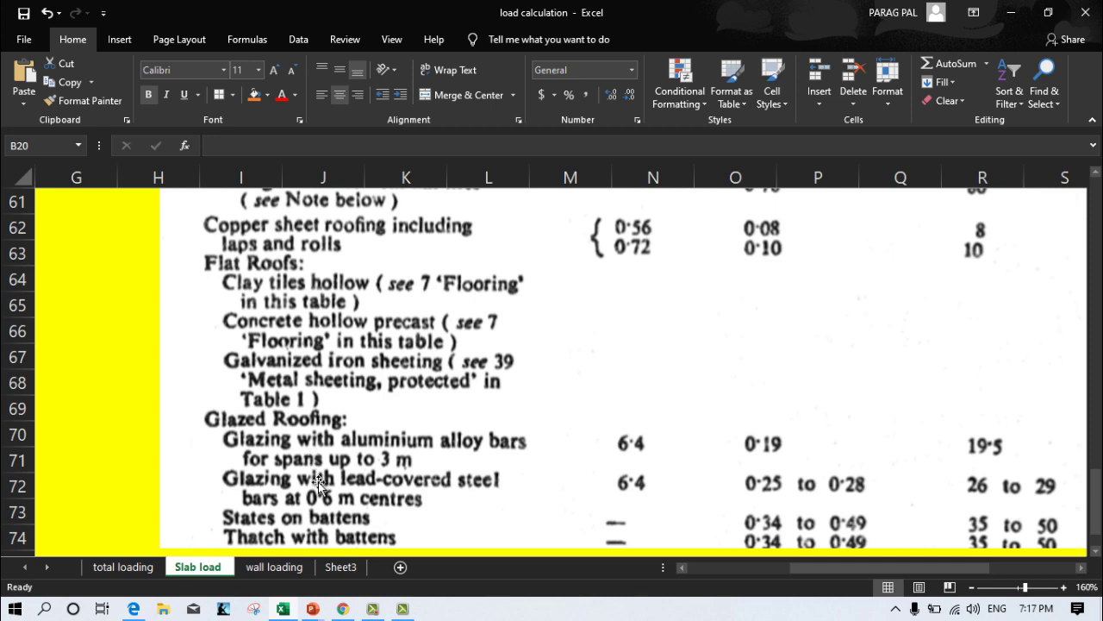
scroll(349, 449, "up", 2)
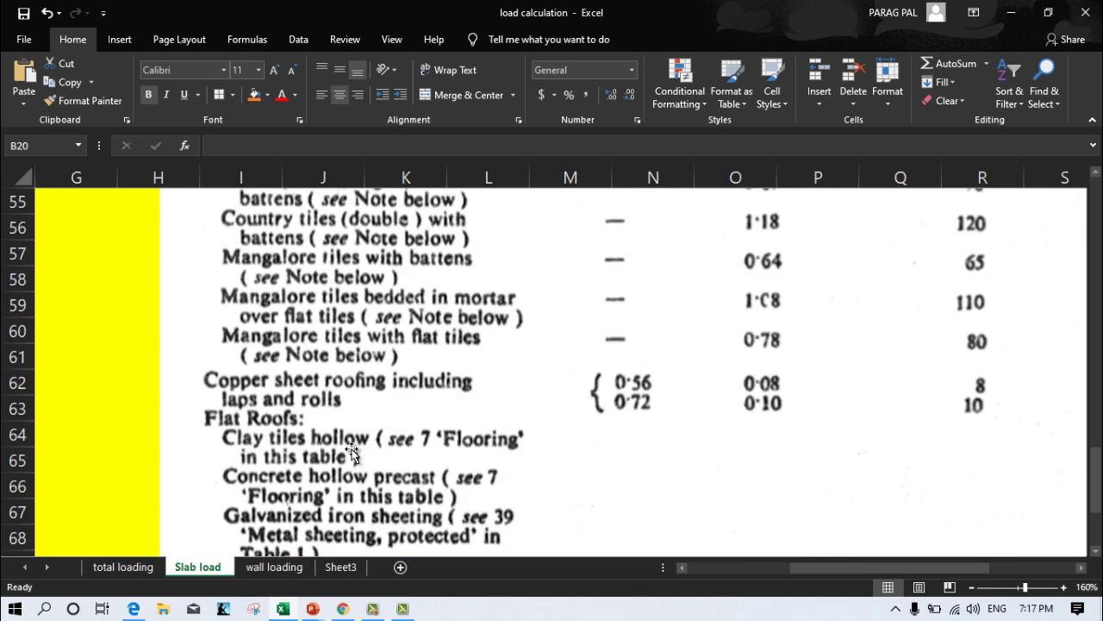
scroll(327, 455, "up", 3)
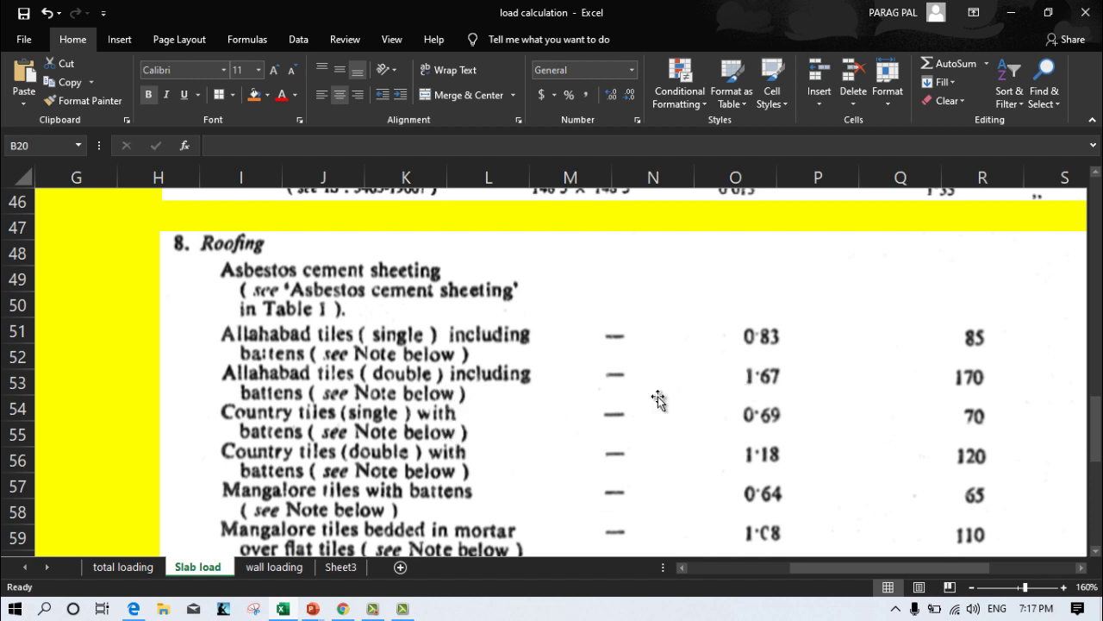
Enter 0.5 as the Roofing load in B20 of the slab load calculation
left_click_drag(841, 562, 573, 569)
scroll(237, 456, "up", 10)
scroll(242, 456, "up", 2)
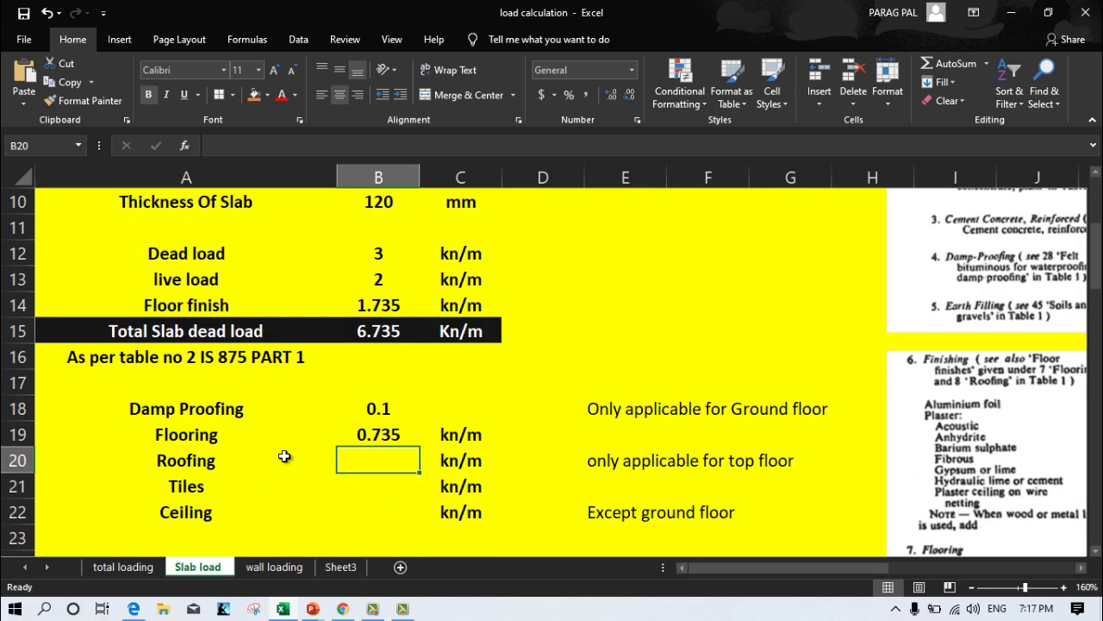
left_click(315, 460)
left_click(360, 462)
scroll(365, 476, "down", 1)
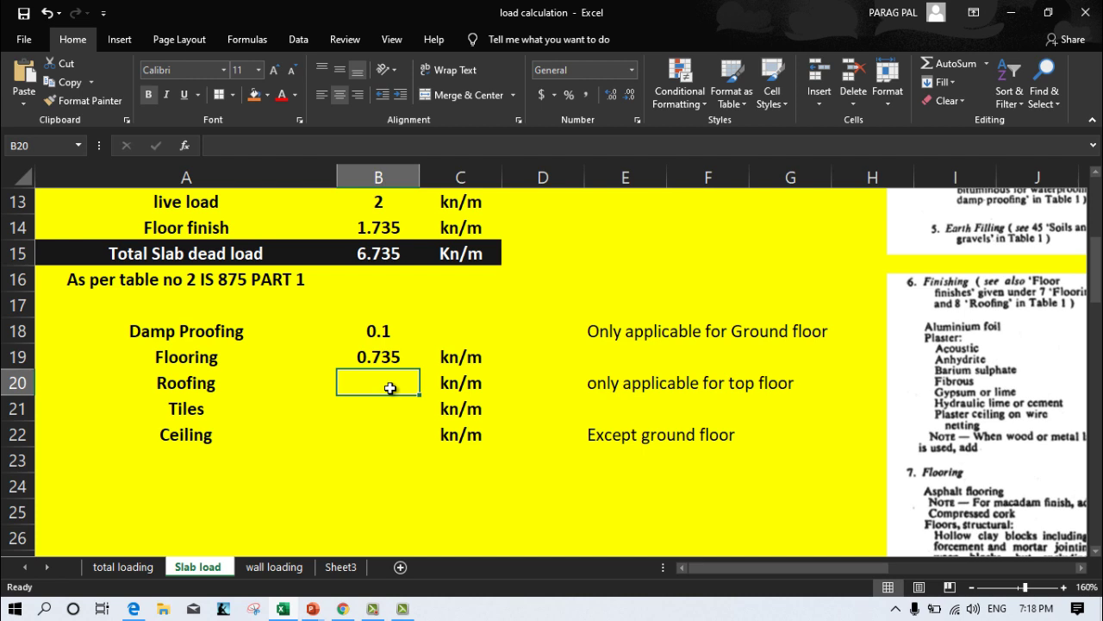
type("0.5")
key("Return")
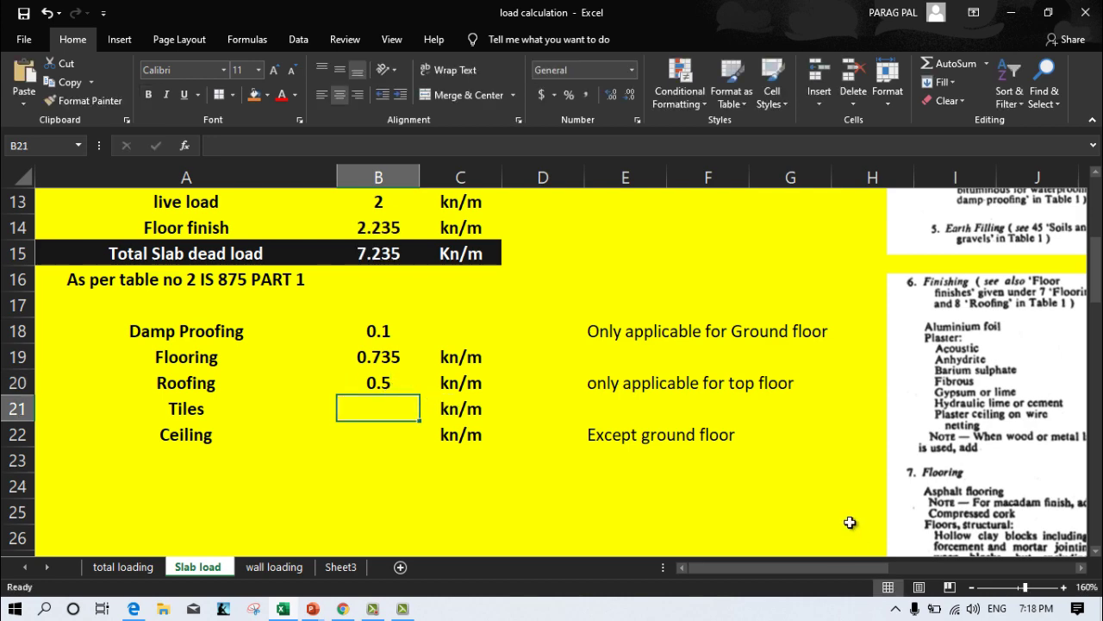
Look up the double Allahabad tiles weight in the Roofing table and enter 1.67 as the Tiles load in B21
left_click_drag(827, 570, 886, 571)
scroll(669, 491, "down", 5)
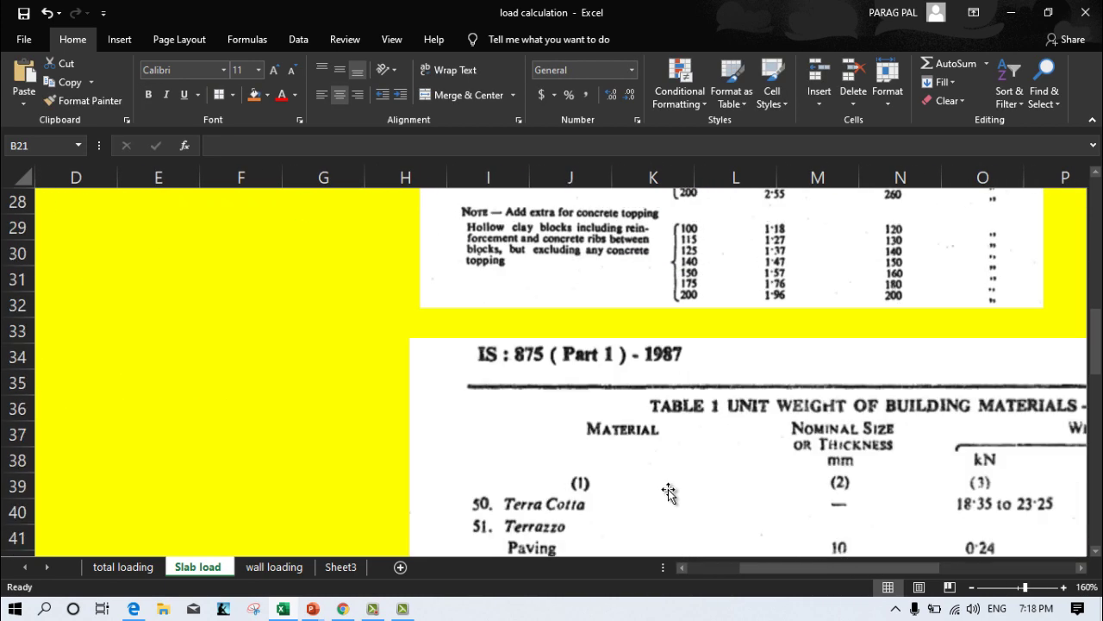
scroll(668, 491, "down", 7)
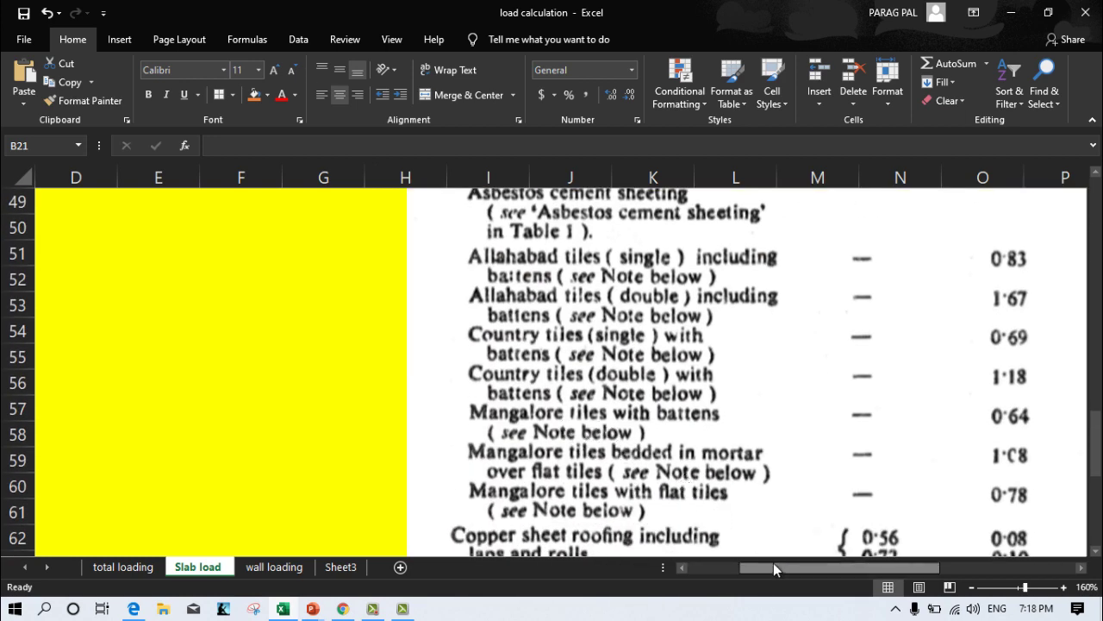
left_click_drag(773, 567, 810, 569)
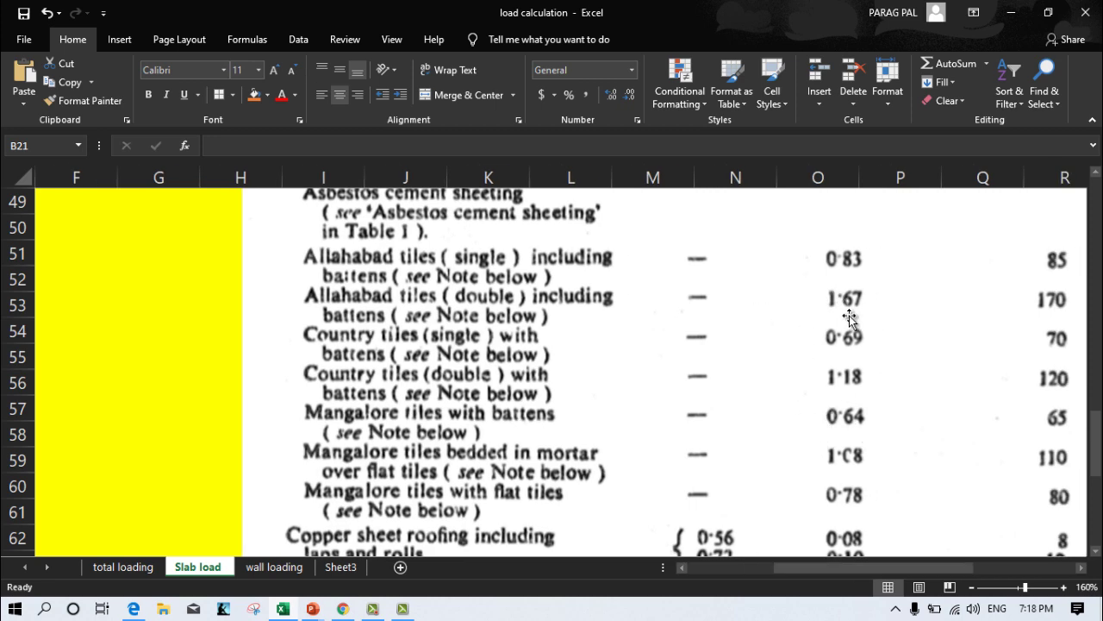
left_click_drag(860, 568, 651, 558)
scroll(422, 480, "up", 12)
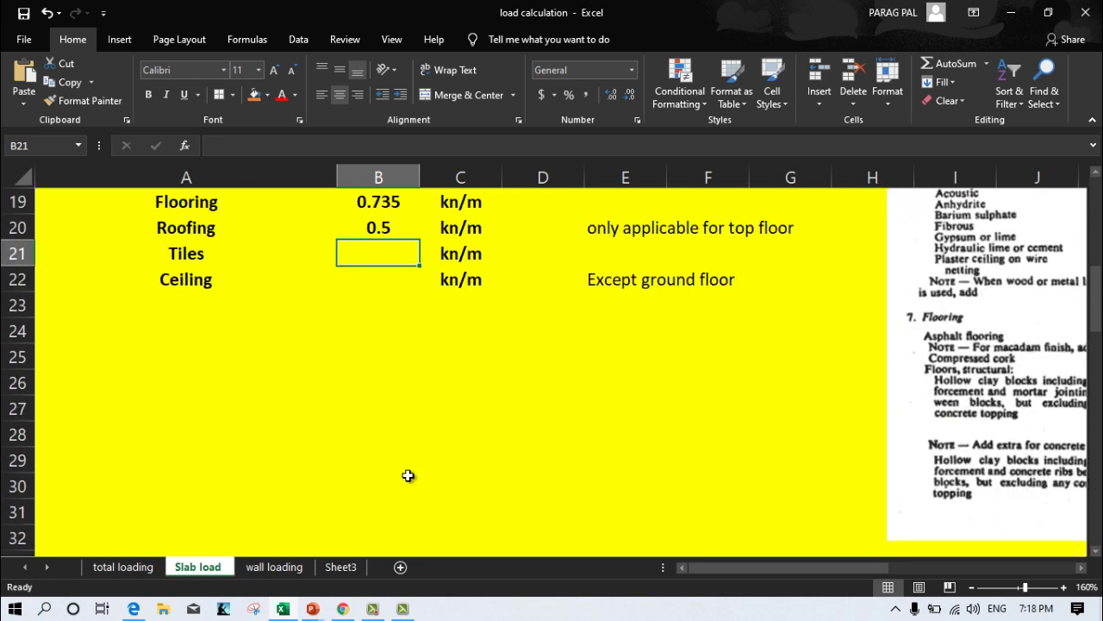
type("1.67")
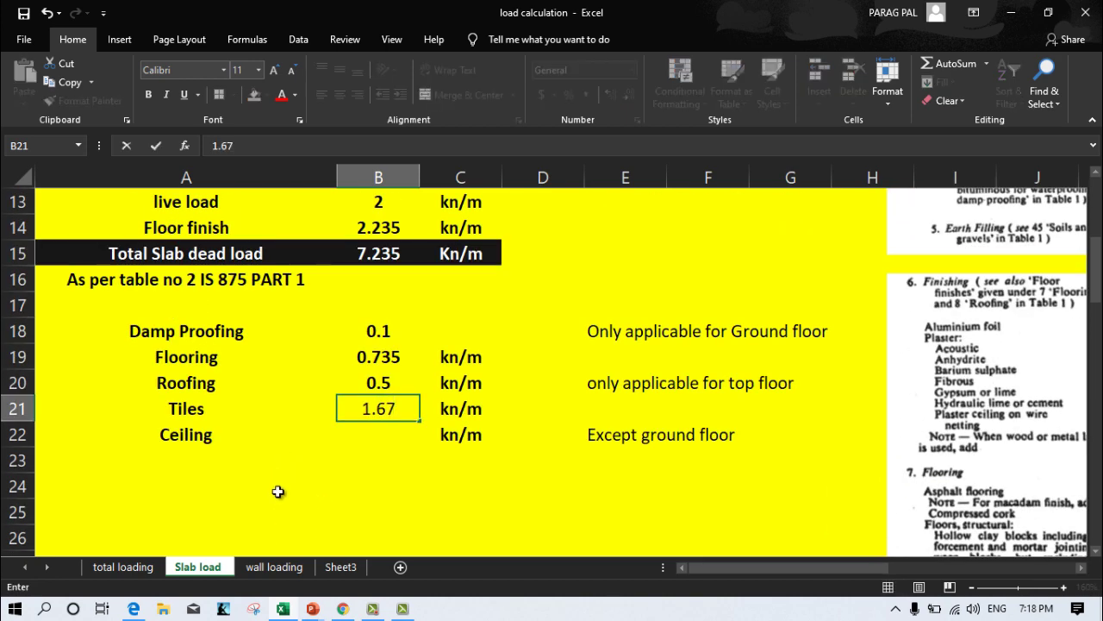
key("Return")
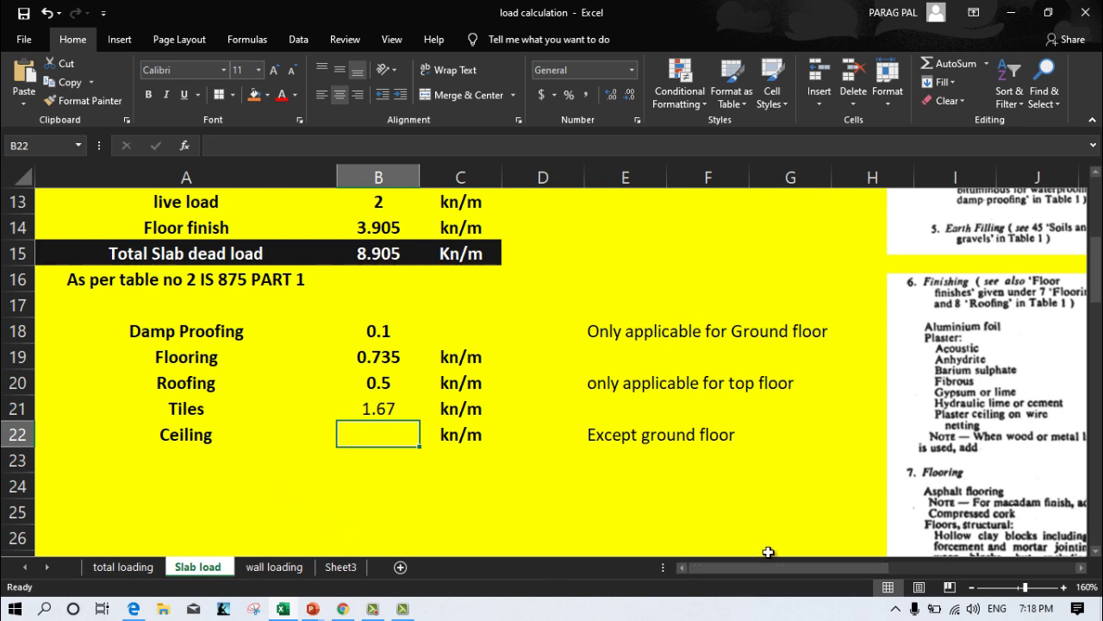
Look up plaster on tile or concrete under Ceilings in Table 2 and enter 0.25 as the Ceiling load in B22
scroll(809, 508, "up", 3)
left_click_drag(873, 565, 956, 561)
scroll(597, 478, "up", 1)
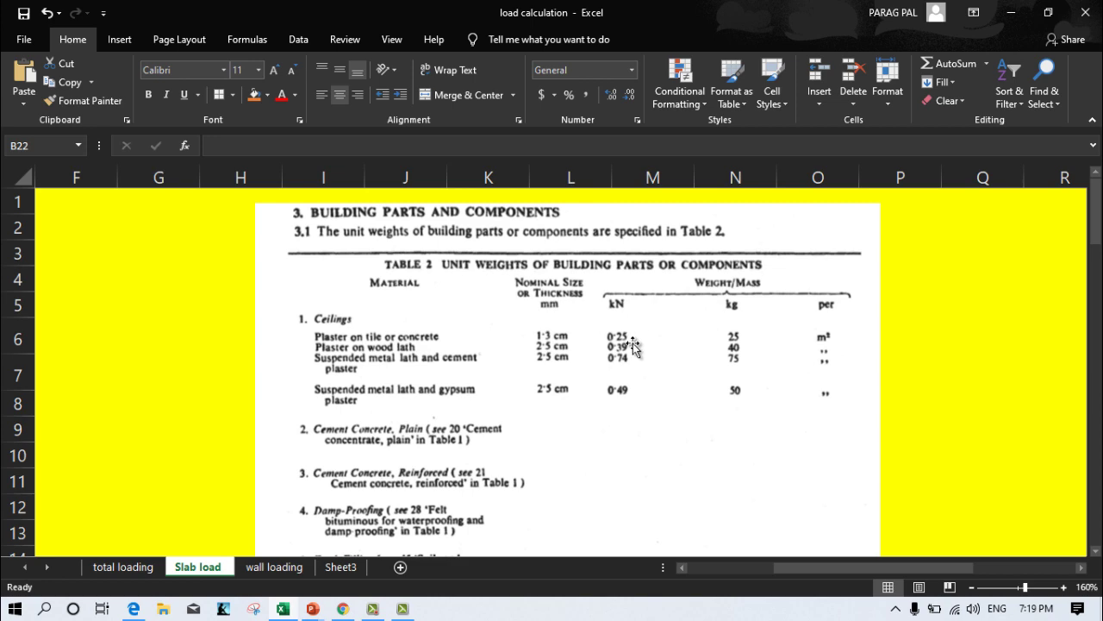
scroll(388, 503, "left", 1)
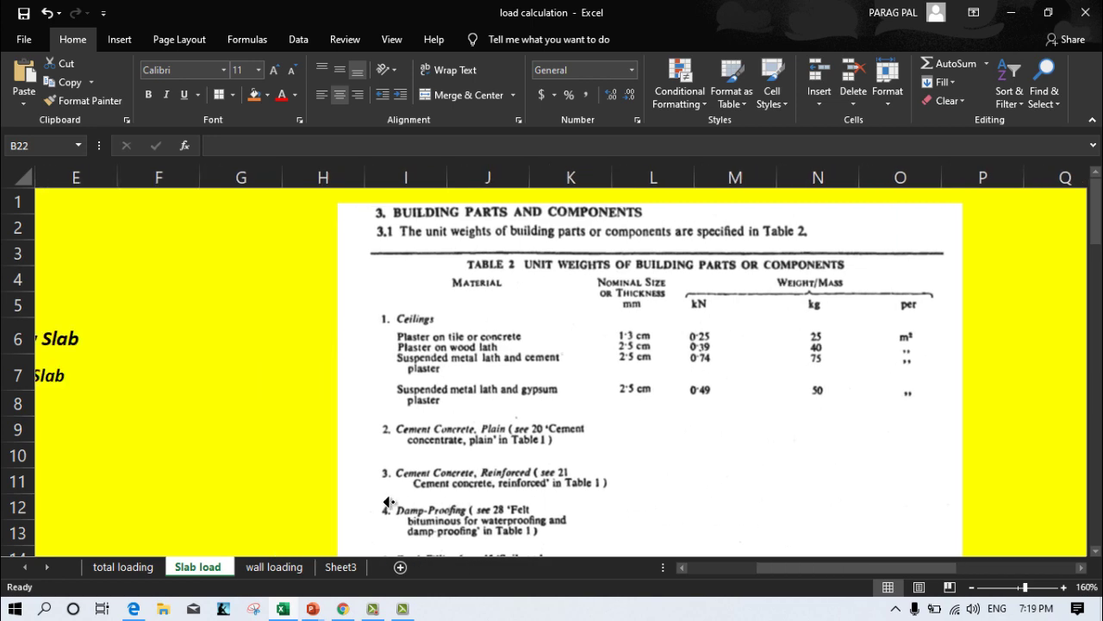
scroll(365, 494, "left", 4)
scroll(374, 485, "down", 4)
double_click(391, 448)
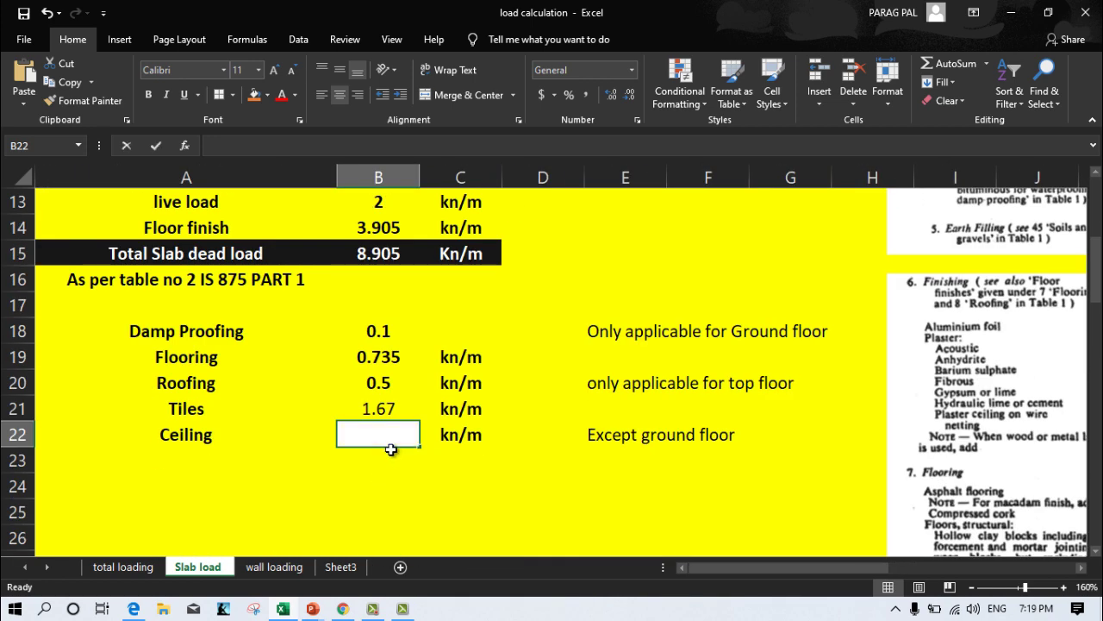
type("0.25")
left_click(265, 497)
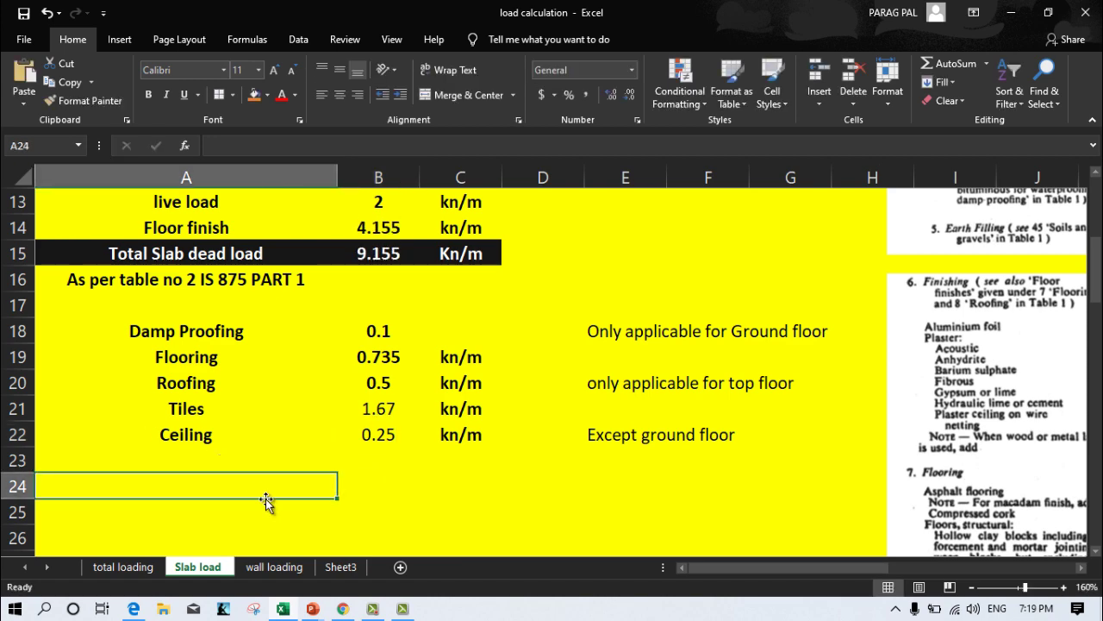
Enter the formula =B15-B12 in B16 to subtract the dead load from the total slab load
scroll(267, 500, "up", 3)
scroll(362, 457, "down", 1)
left_click(376, 422)
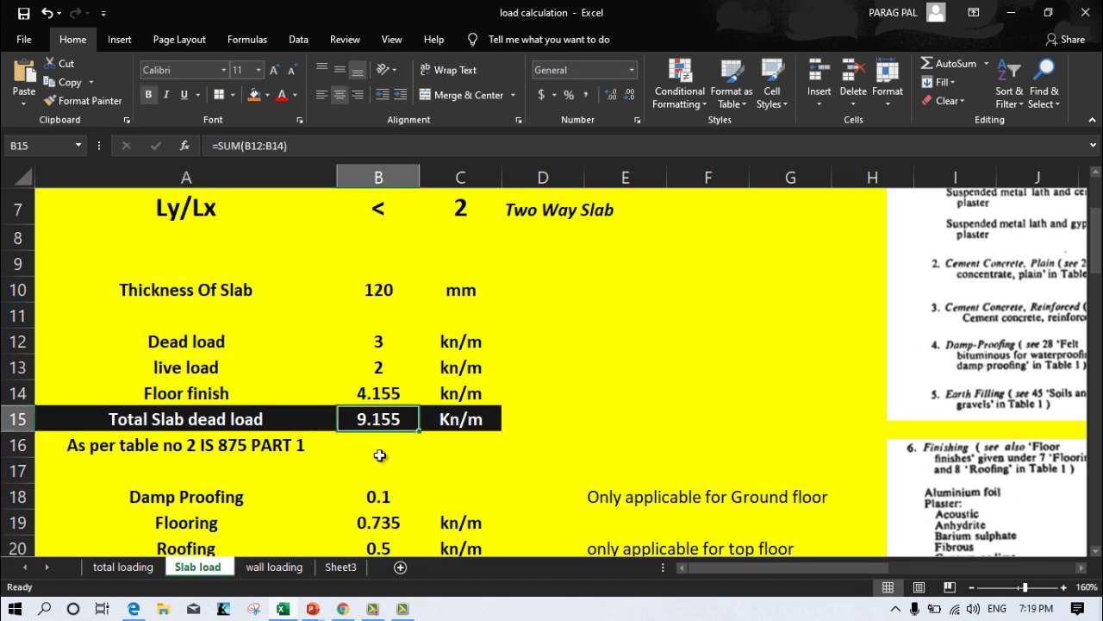
left_click(367, 443)
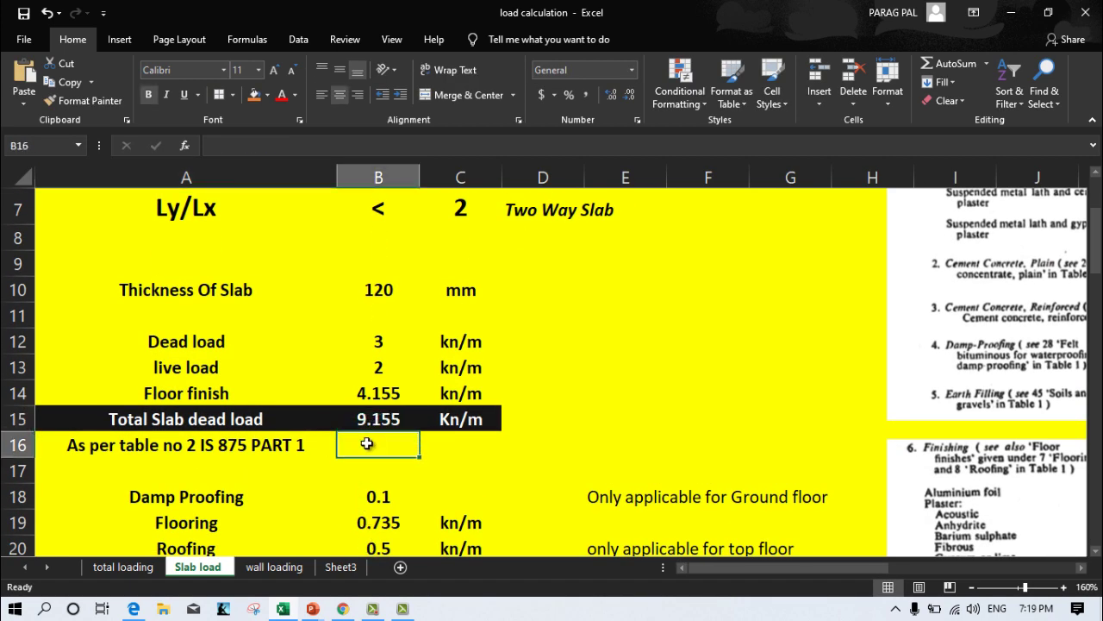
type("=")
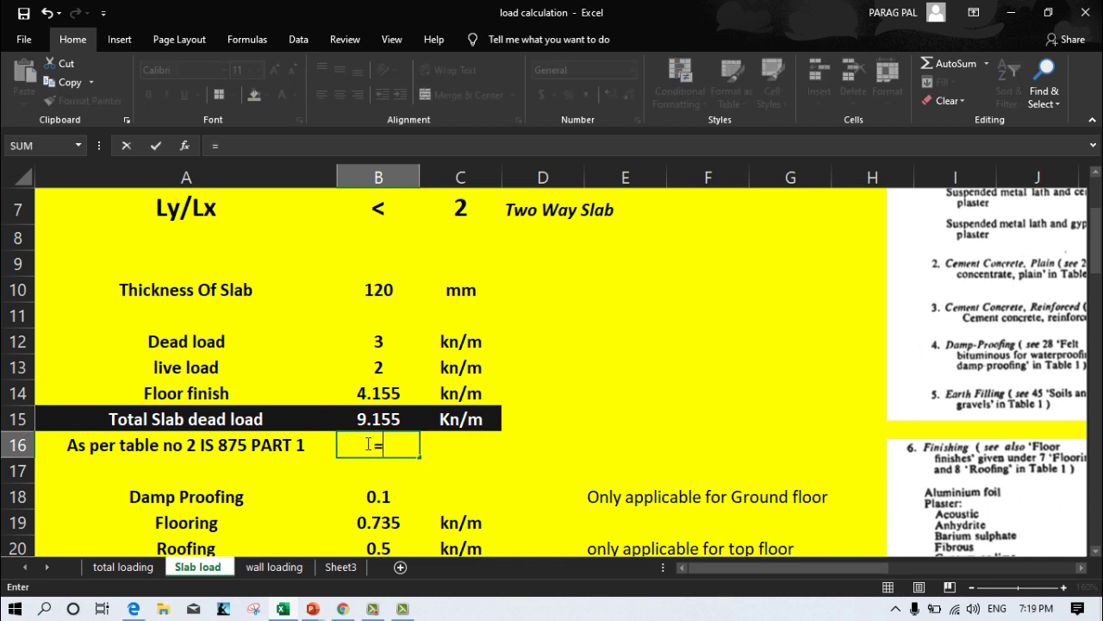
key("Up")
type("-")
key("Up")
key("Up")
key("Up")
key("Up")
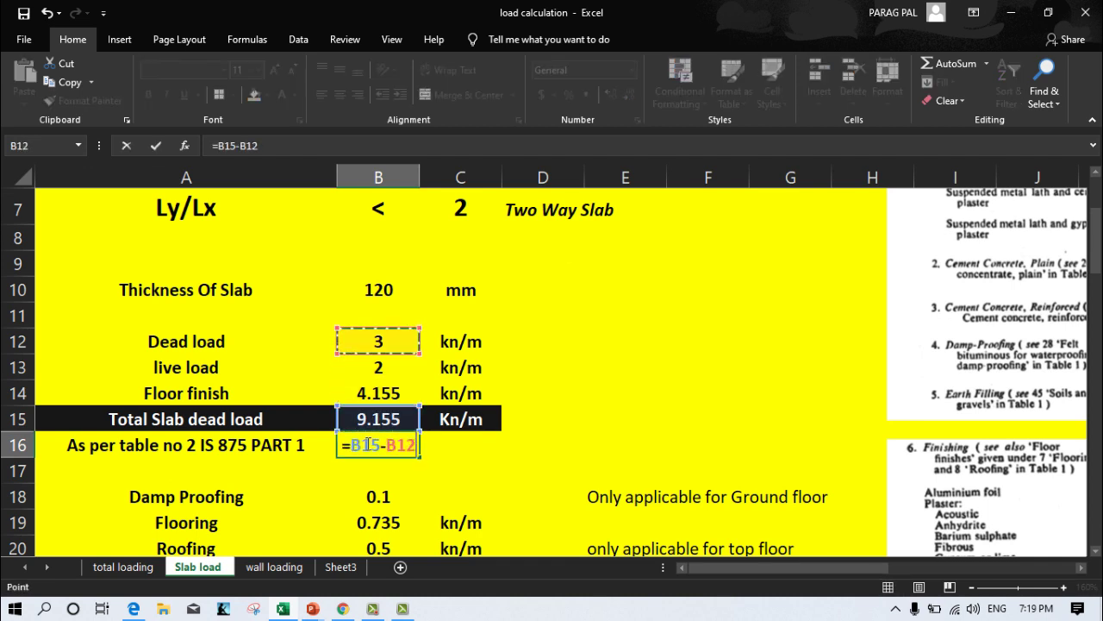
key("Return")
left_click(405, 444)
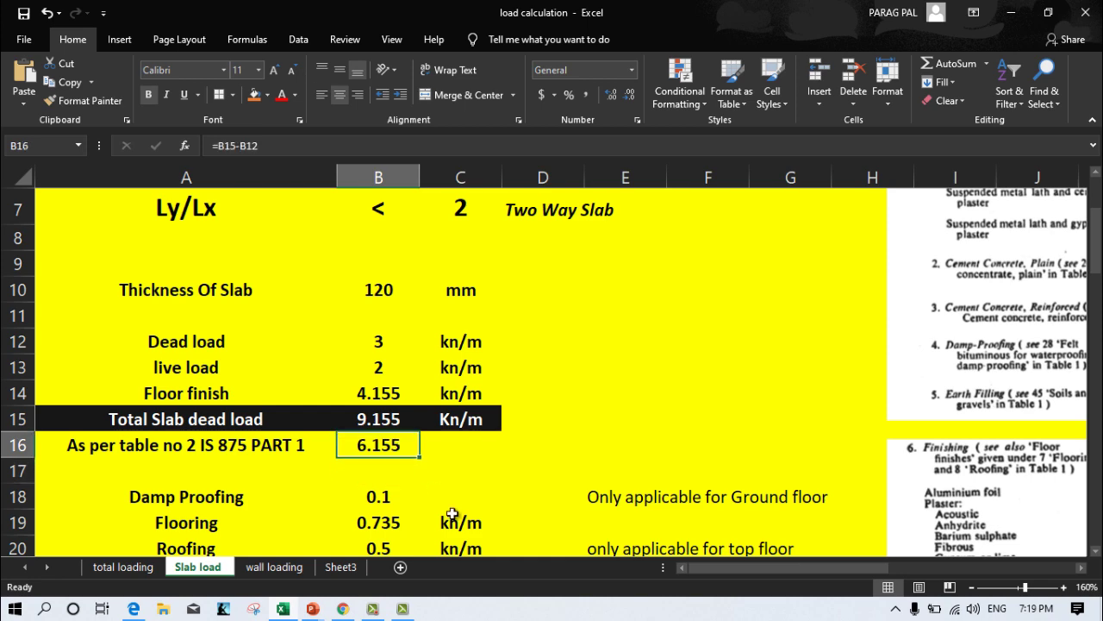
Open the wall loading sheet and select the Density of Wall value in B4
left_click(297, 570)
left_click(238, 458)
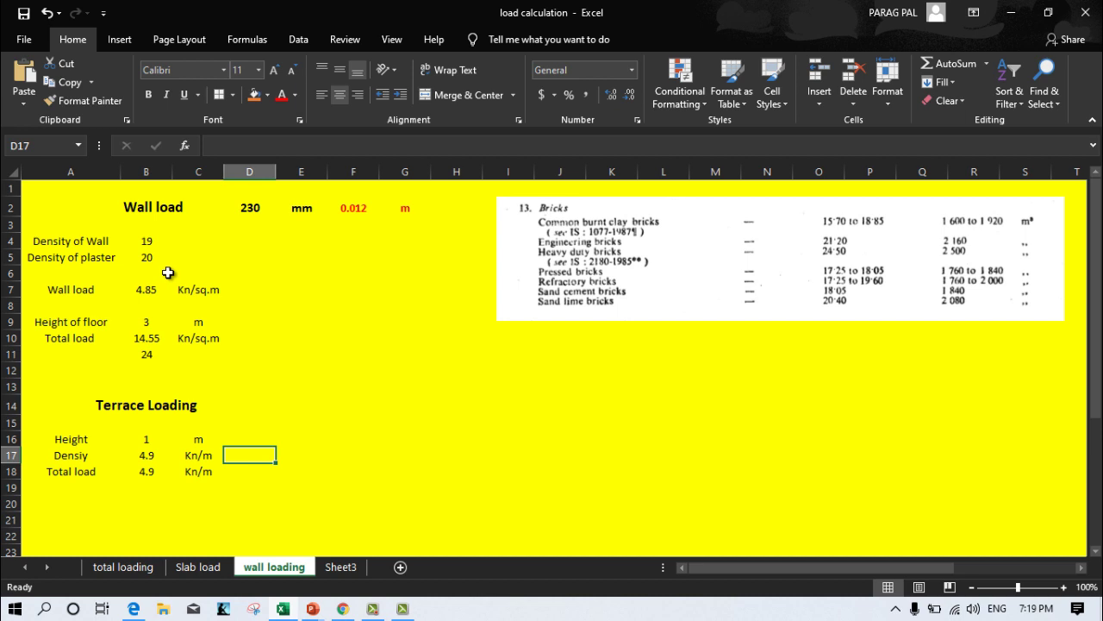
left_click(146, 240)
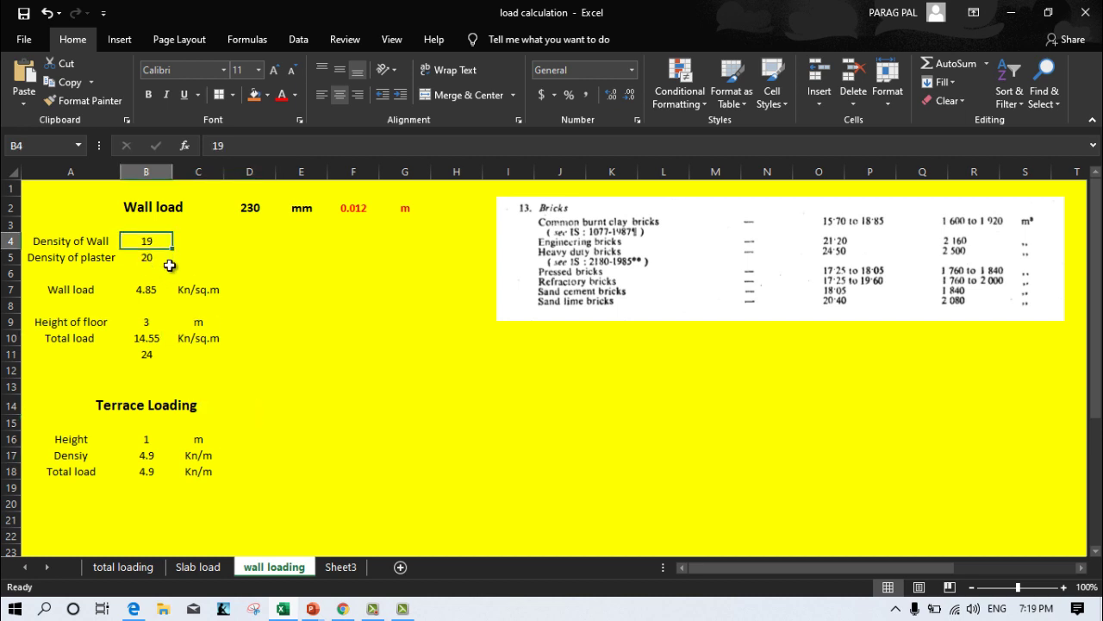
Examine the plaster density, wall thickness, plaster thickness, the Wall load formula in B7, and the floor height and Total load formula below it
left_click(160, 257)
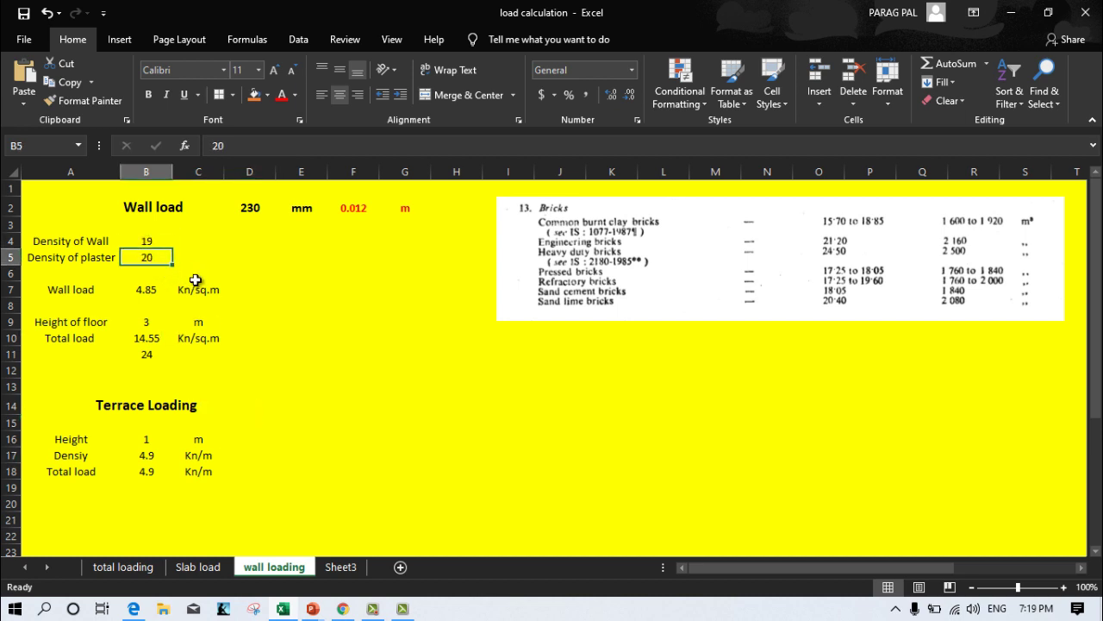
left_click(155, 290)
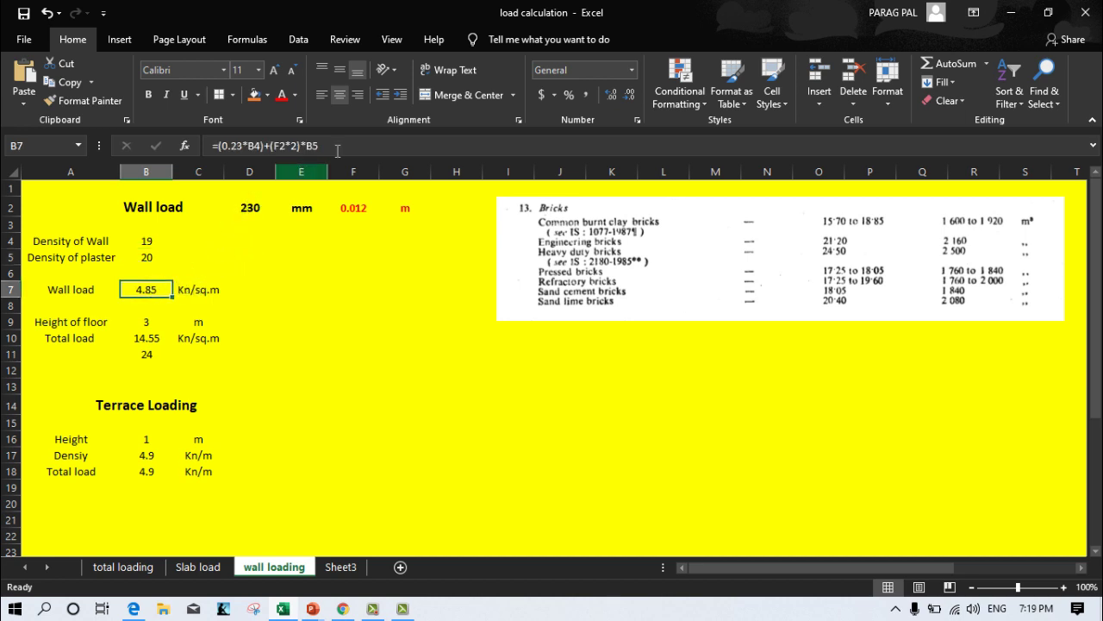
left_click(251, 207)
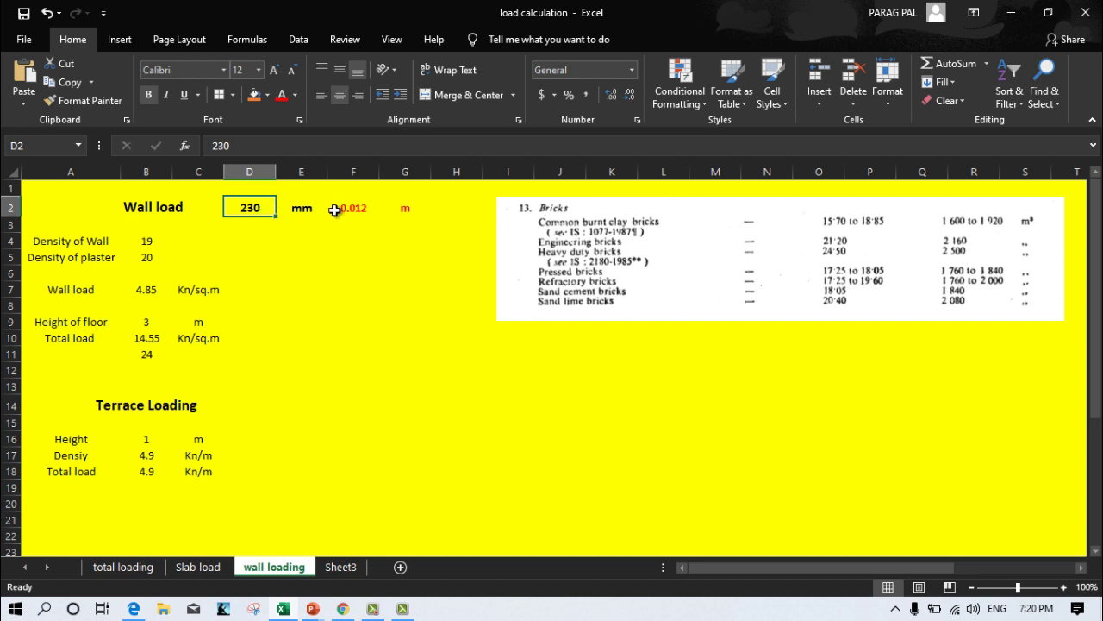
left_click(340, 212)
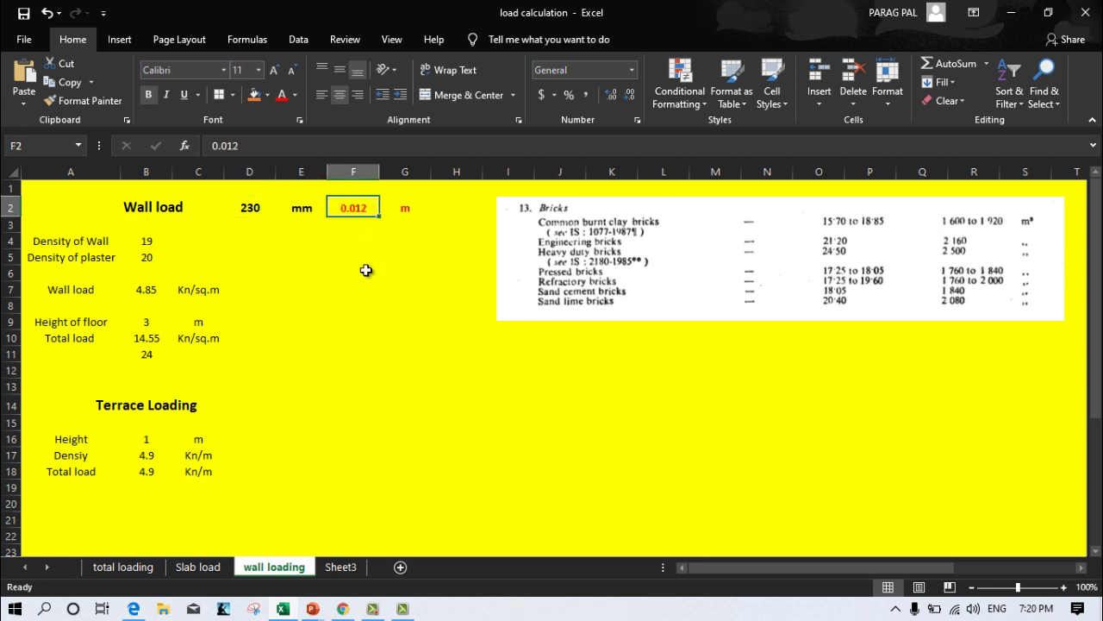
left_click(148, 292)
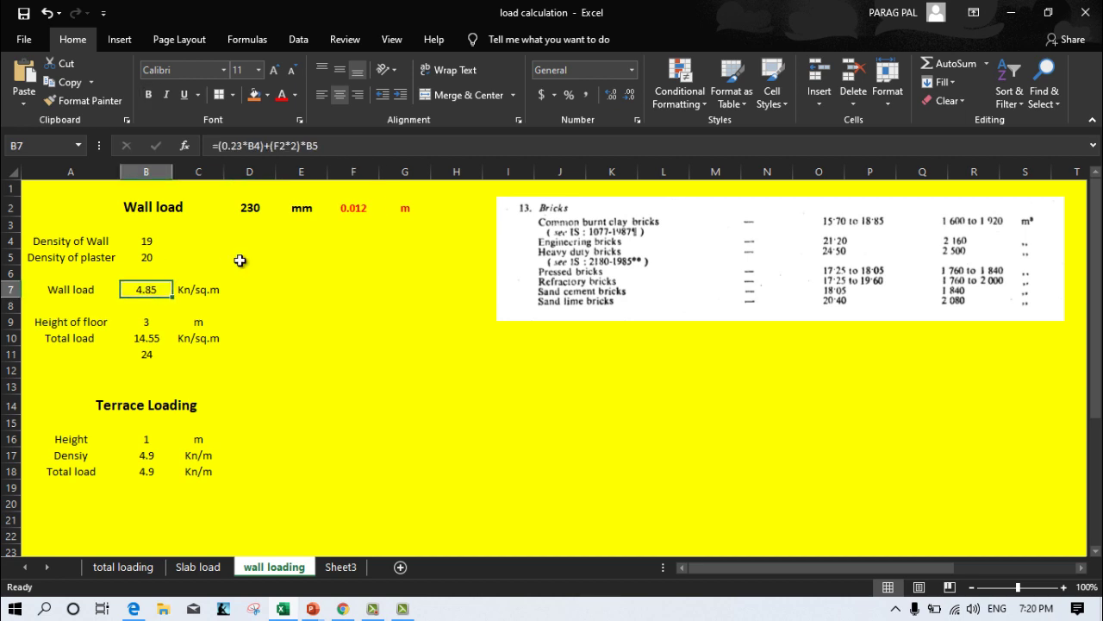
left_click(362, 146)
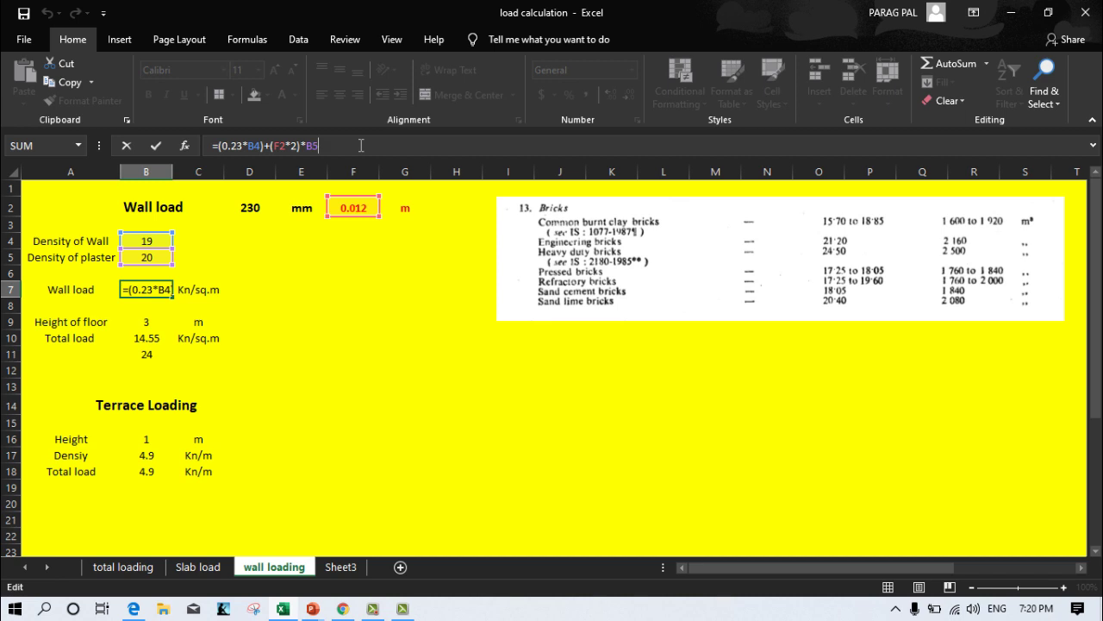
key("ctrl+Return")
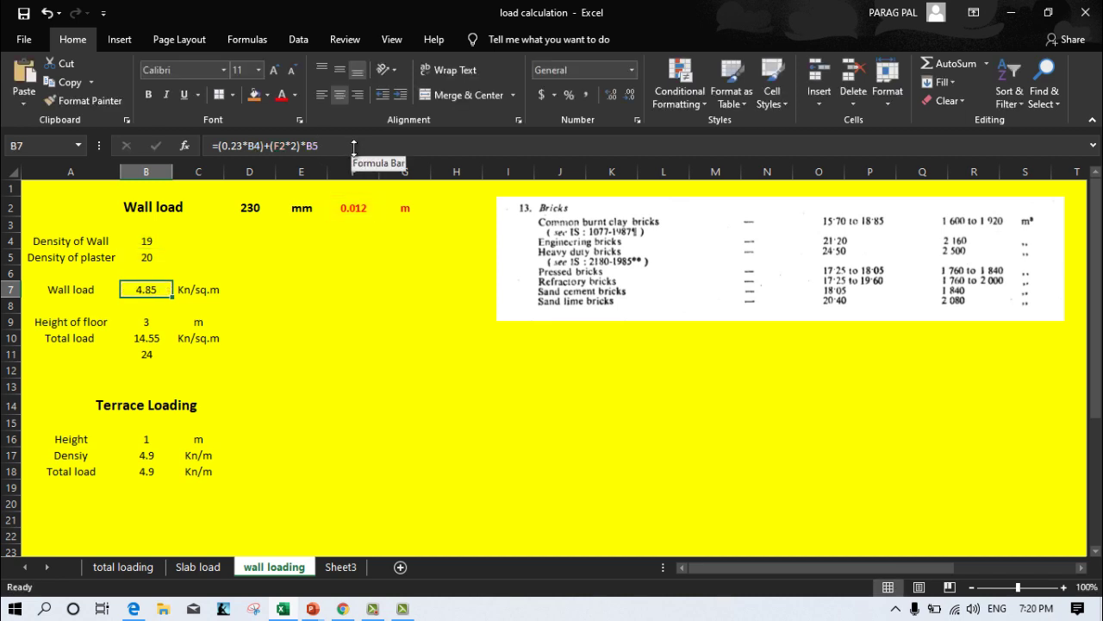
left_click(127, 323)
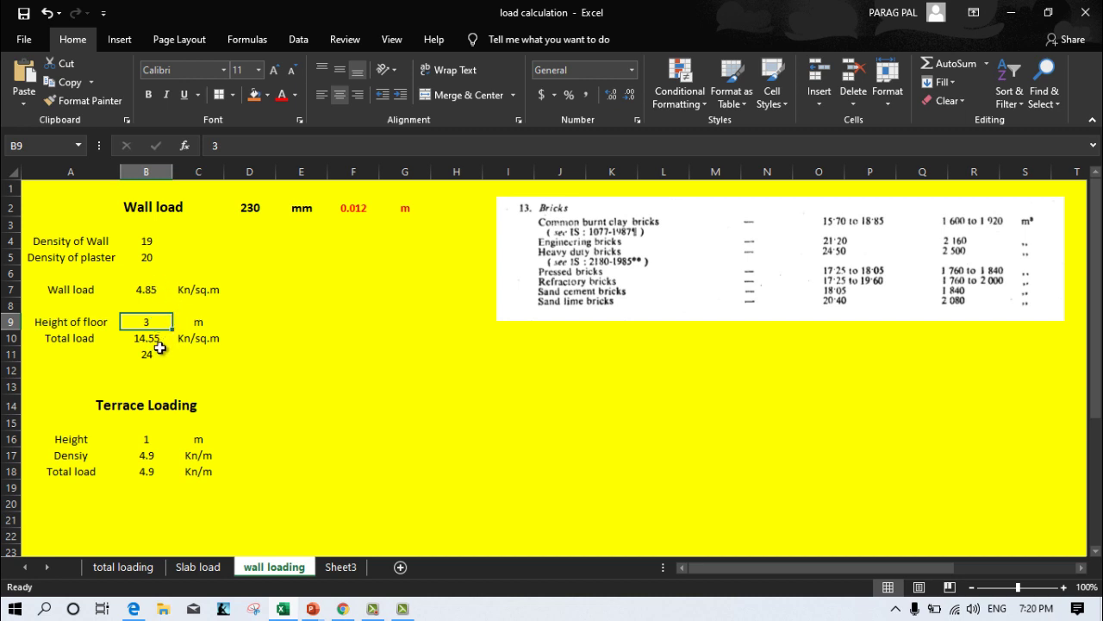
left_click(151, 343)
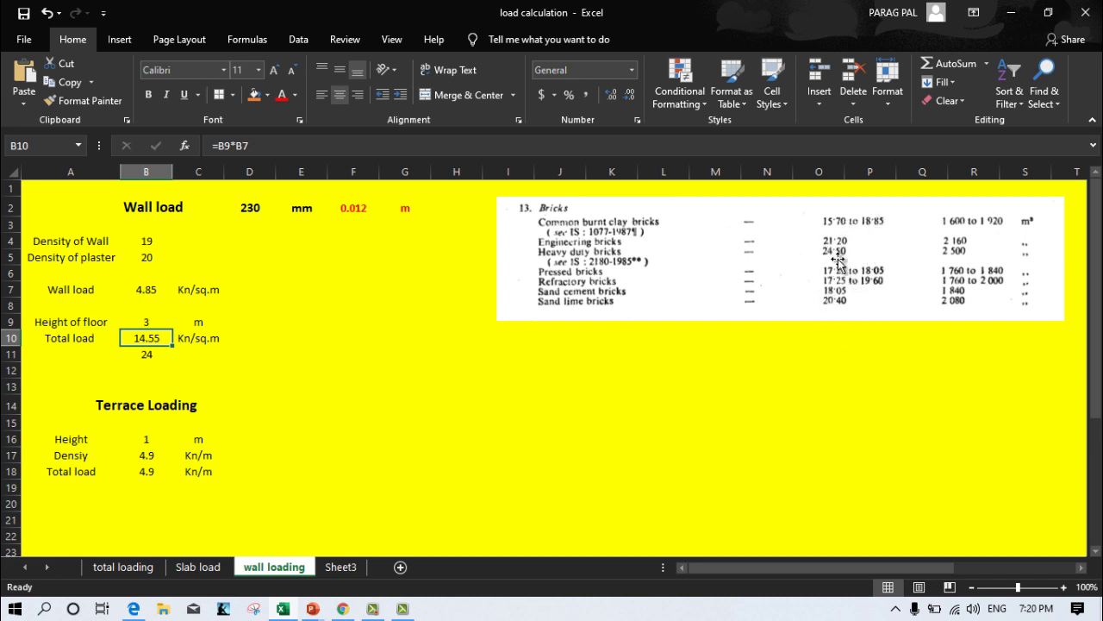
left_click(146, 355)
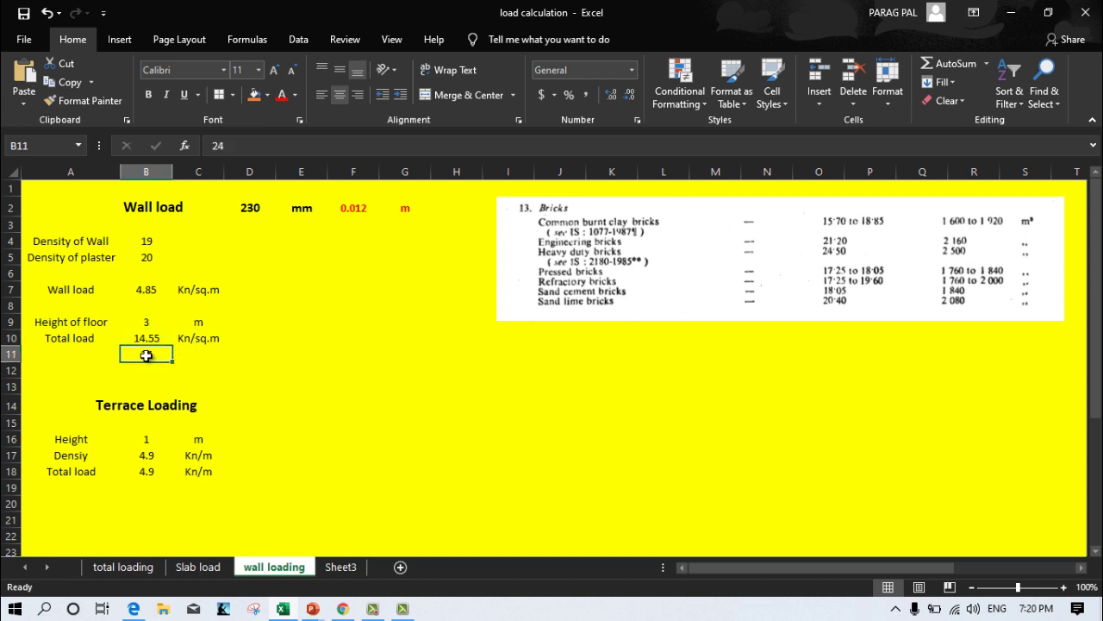
Examine the Terrace Loading height and density values and the Total load formula in B18
left_click(144, 440)
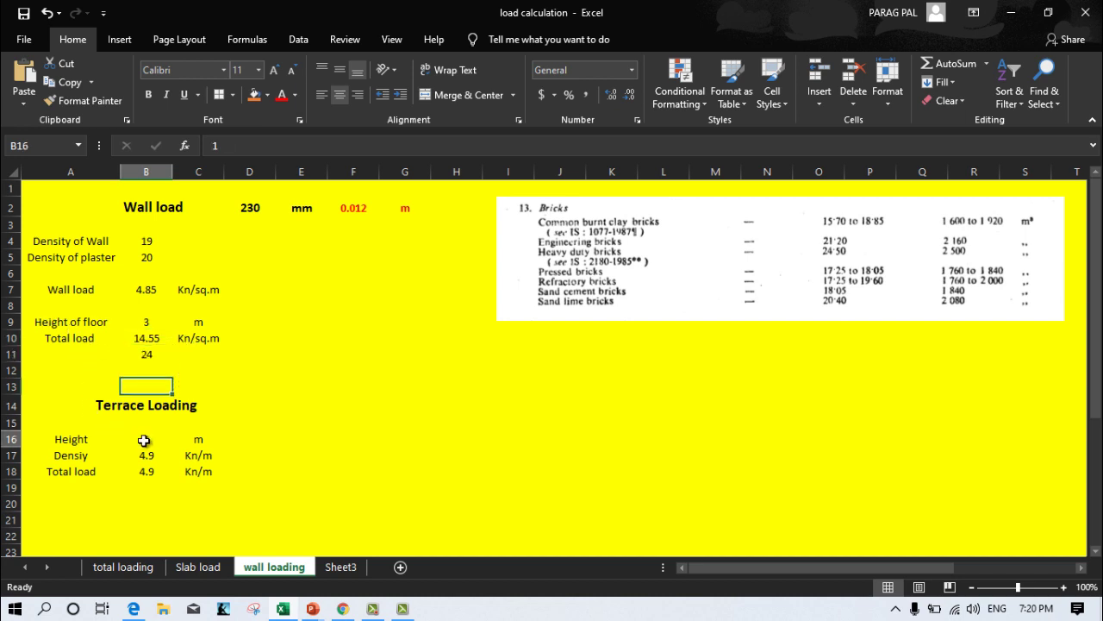
left_click(148, 450)
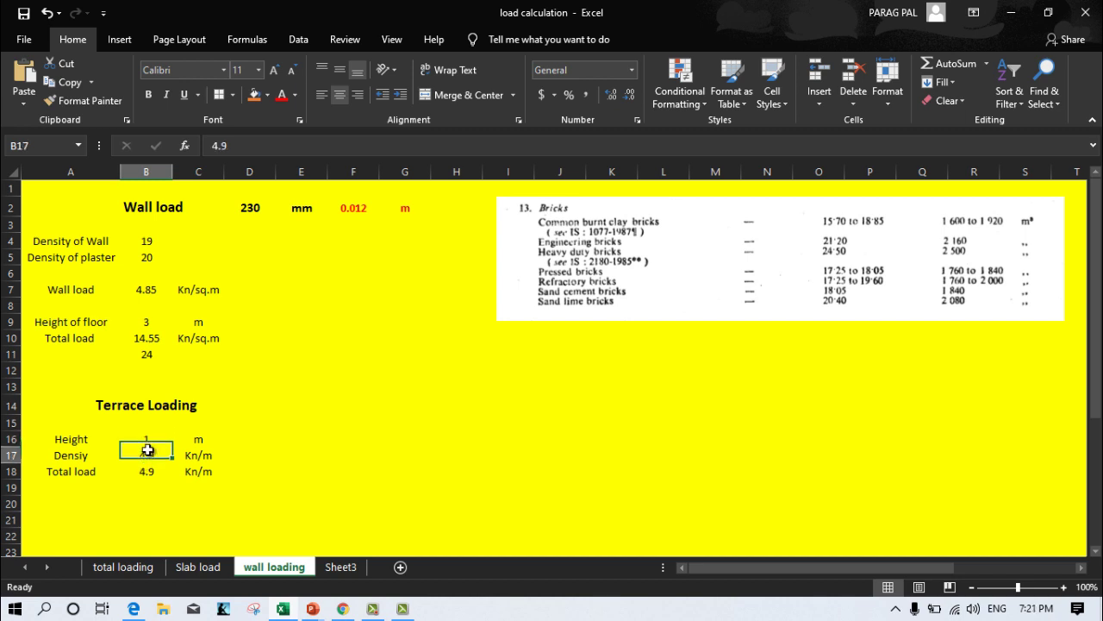
left_click(150, 436)
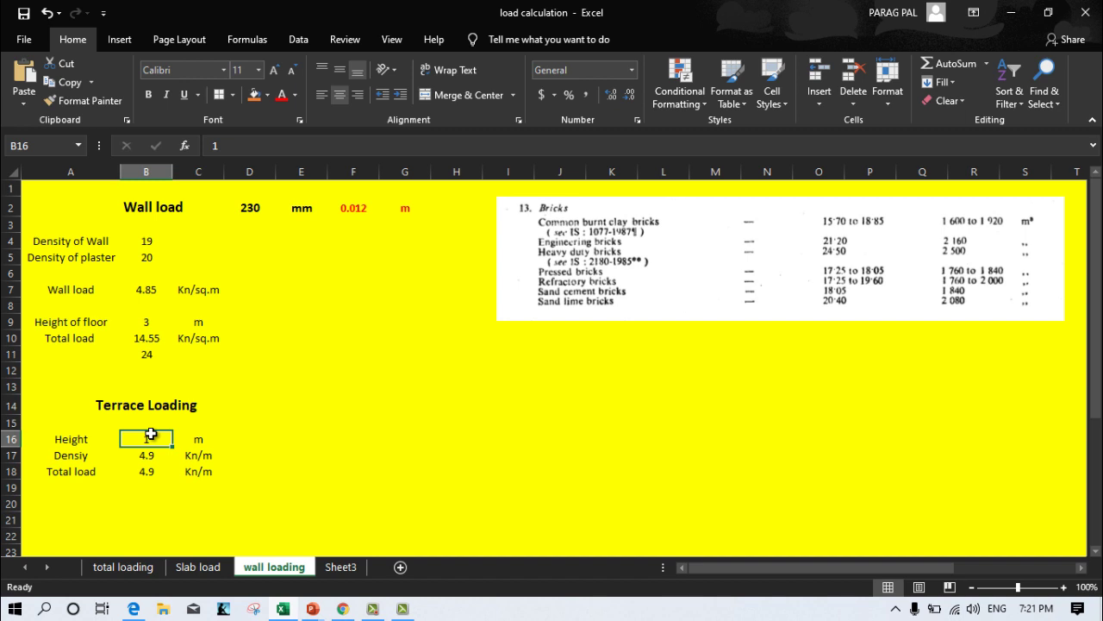
left_click(157, 453)
left_click(153, 439)
left_click(145, 471)
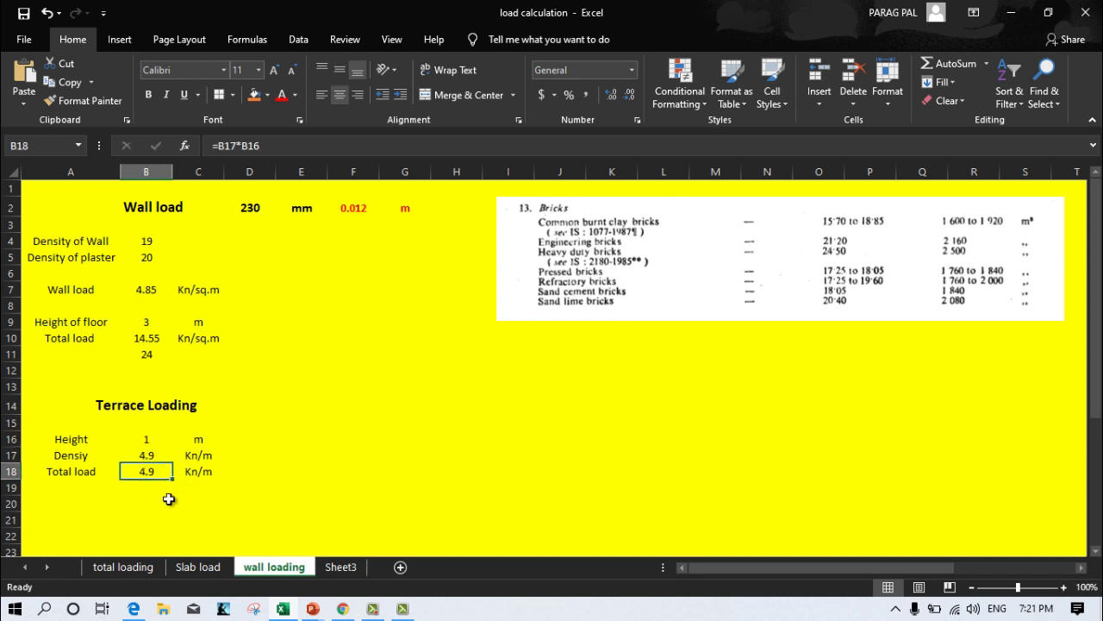
On the total loading sheet, enter the Ground floor slab load in C4 as ='Slab load '!B13+'Slab load '!B14-'Slab load '!B22-'Slab load '!B20
left_click(149, 567)
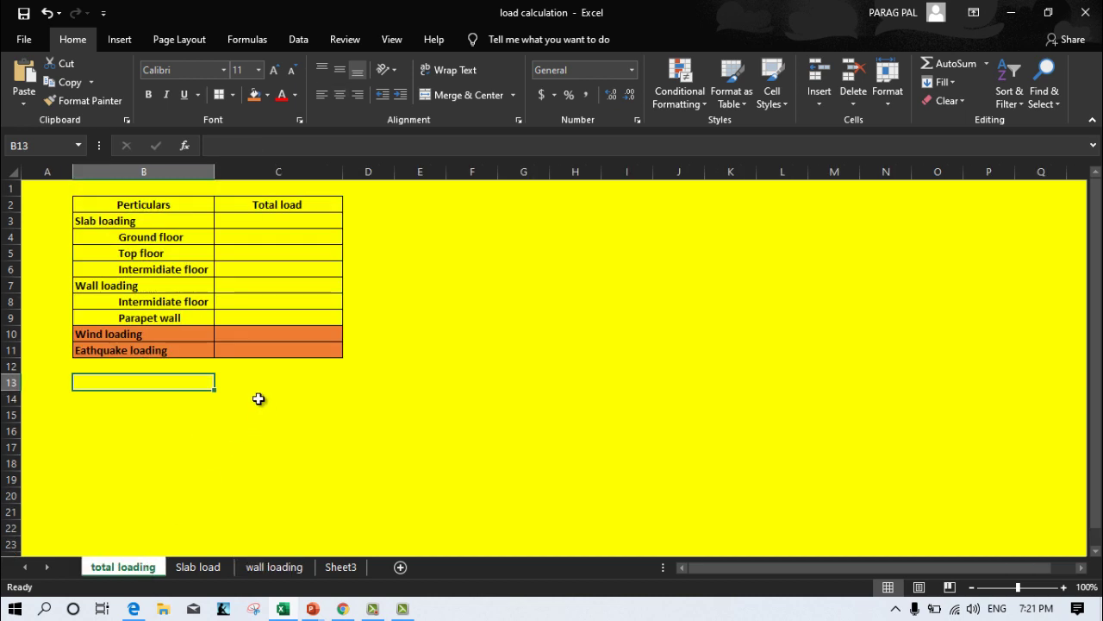
left_click(251, 245)
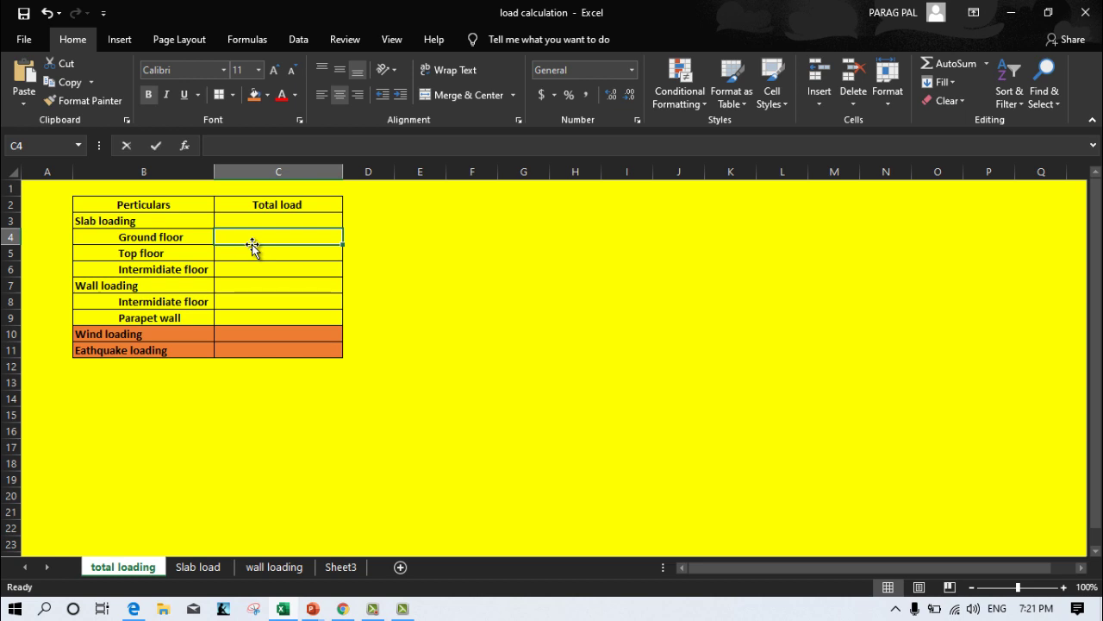
type("=")
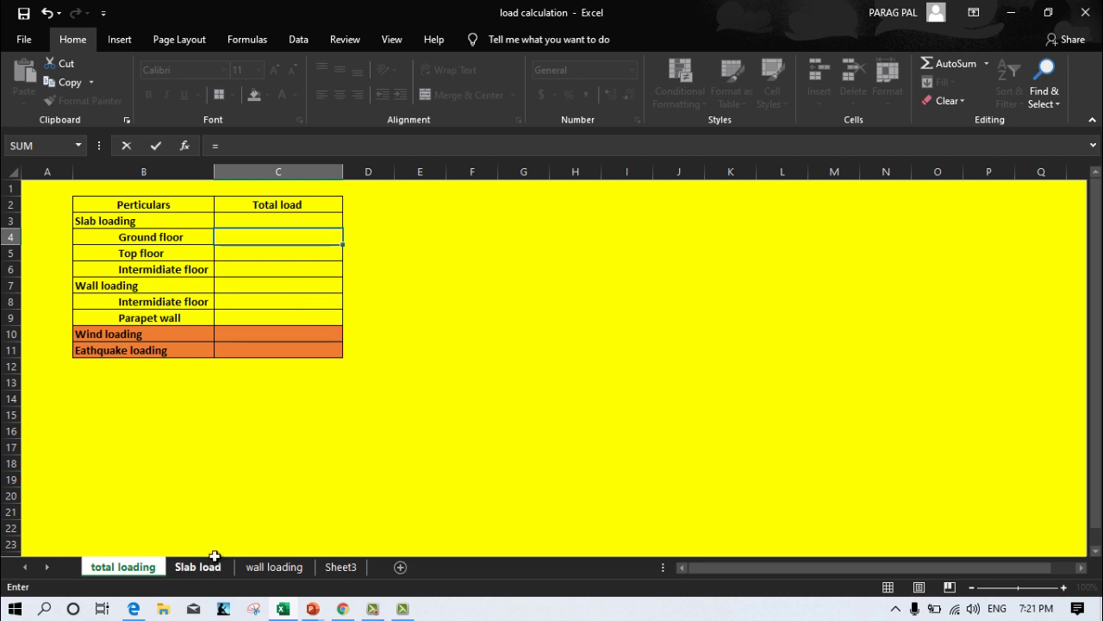
left_click(207, 565)
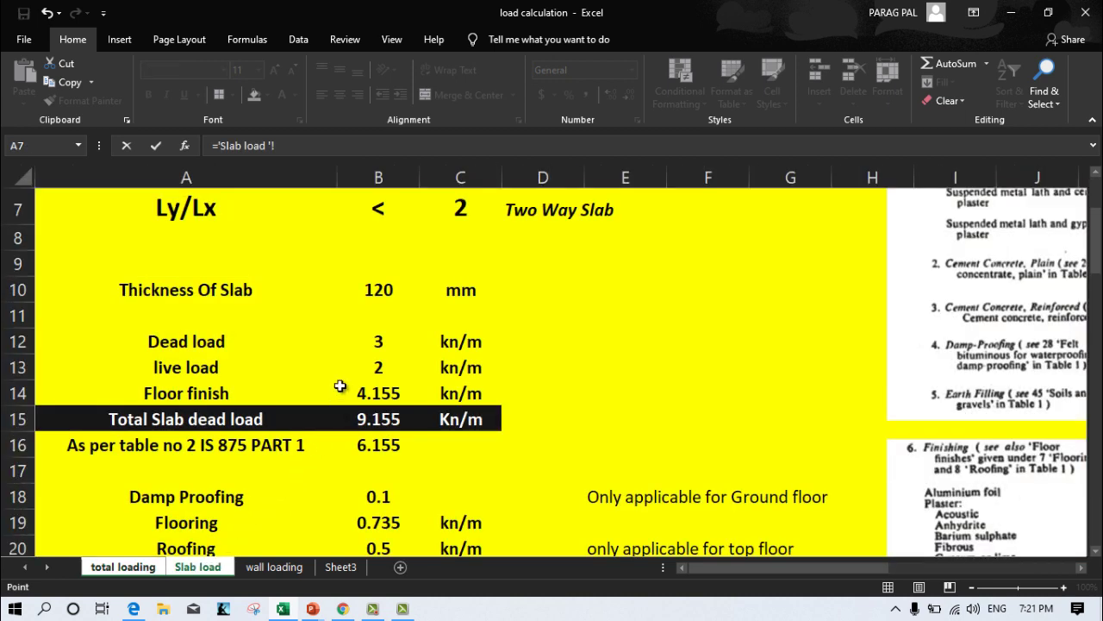
left_click(379, 368)
type("+")
left_click(382, 394)
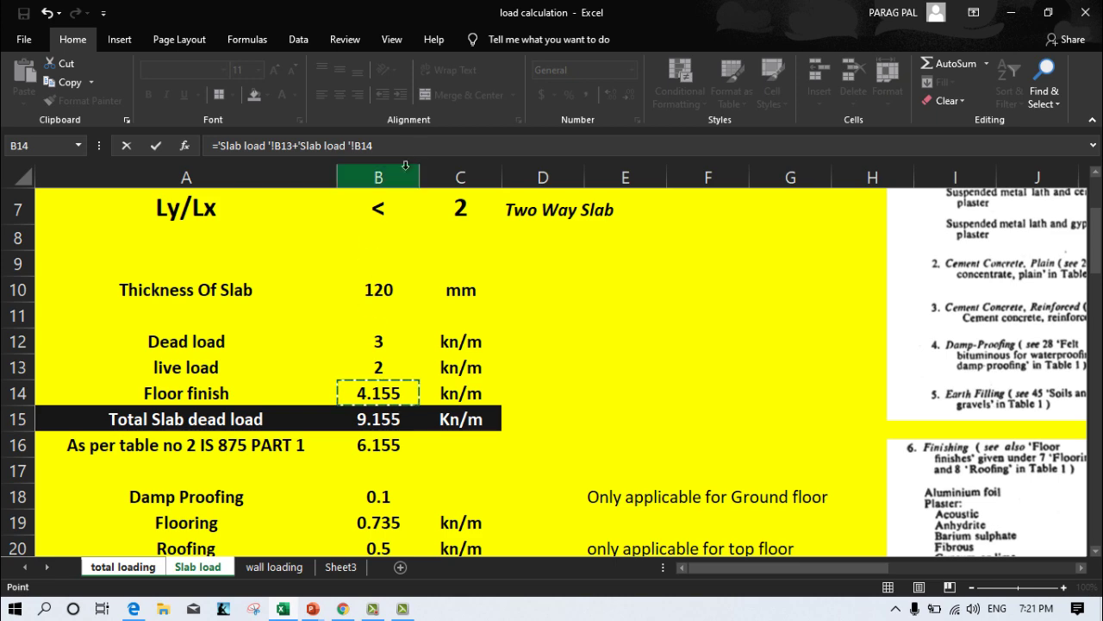
left_click(426, 146)
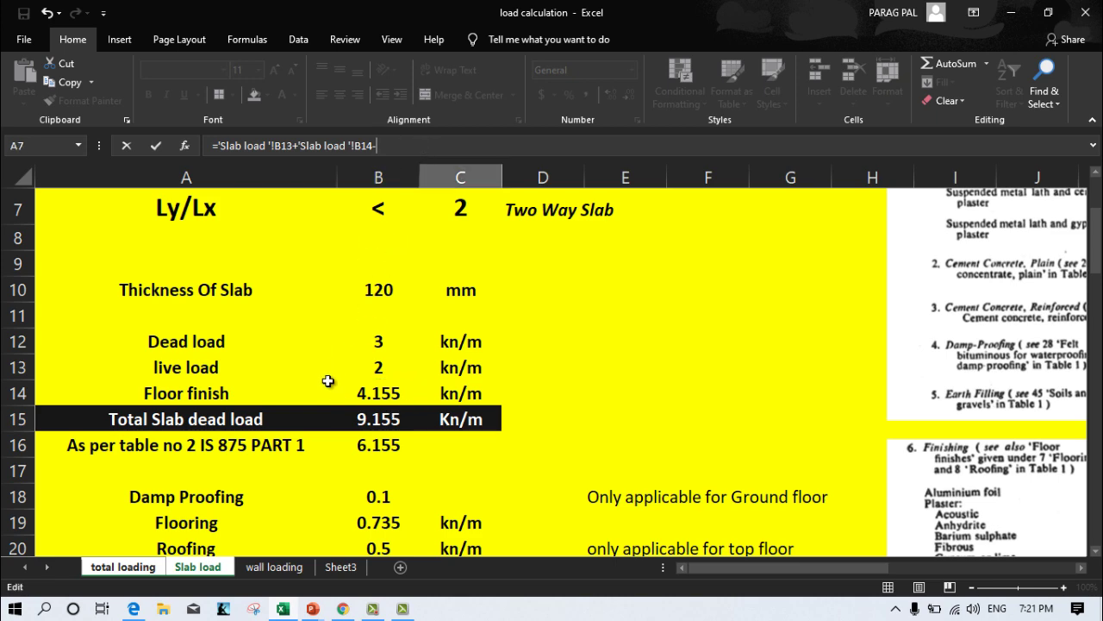
scroll(324, 394, "down", 1)
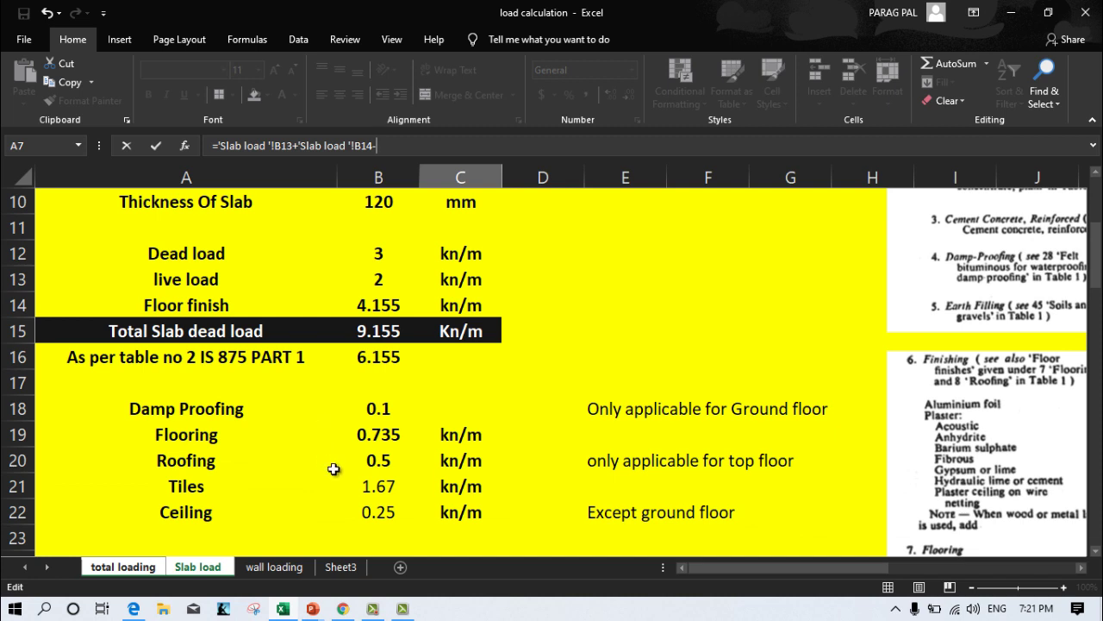
left_click(364, 520)
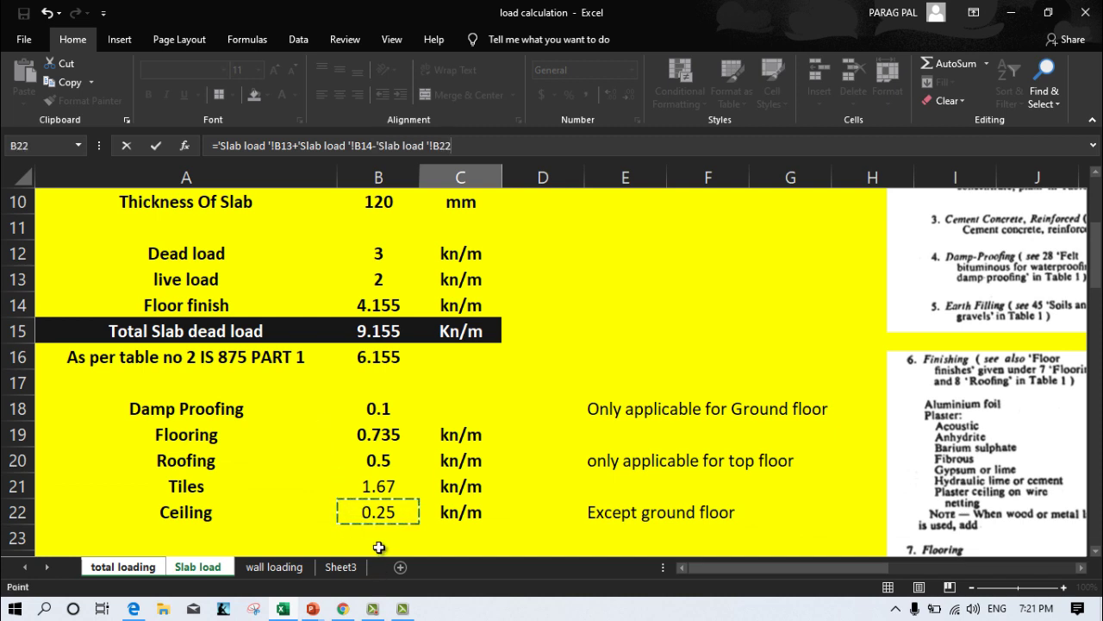
type("-")
left_click(378, 460)
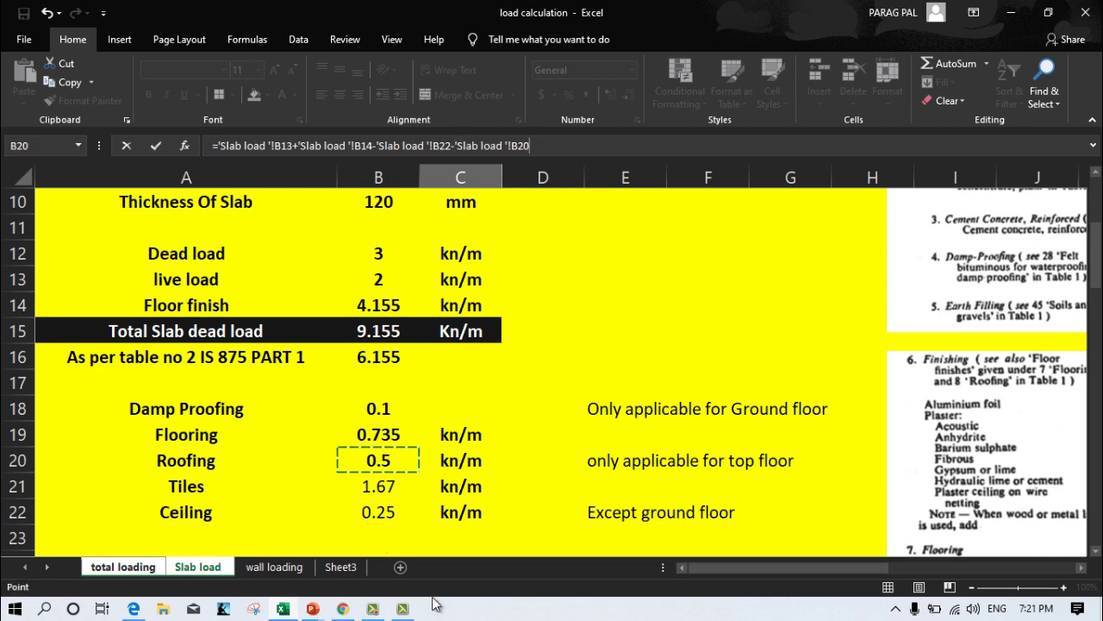
key("Return")
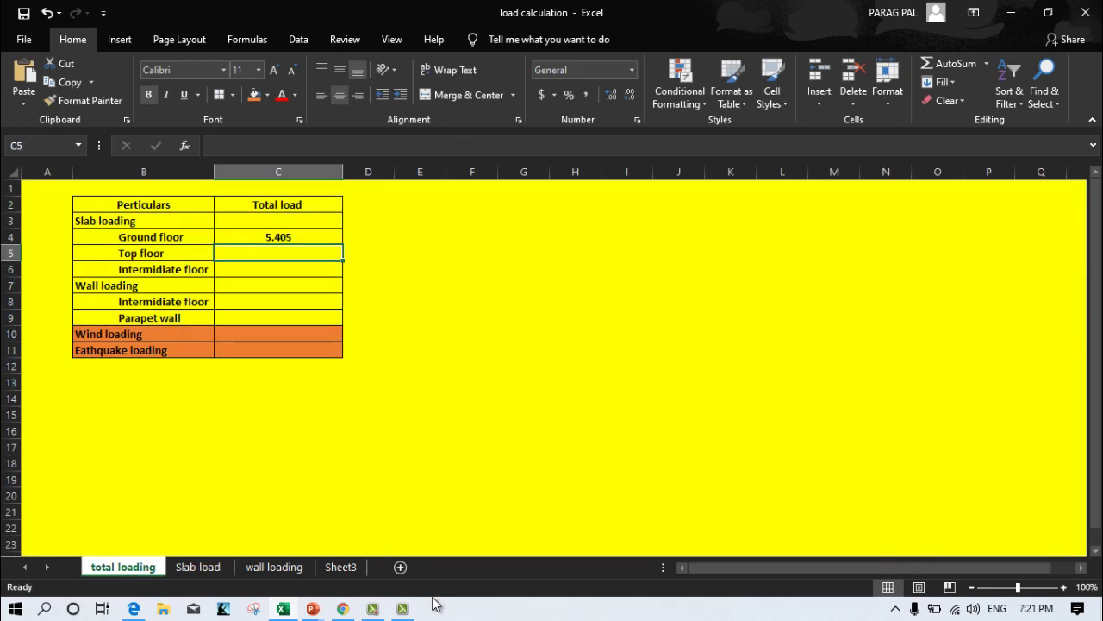
left_click(255, 235)
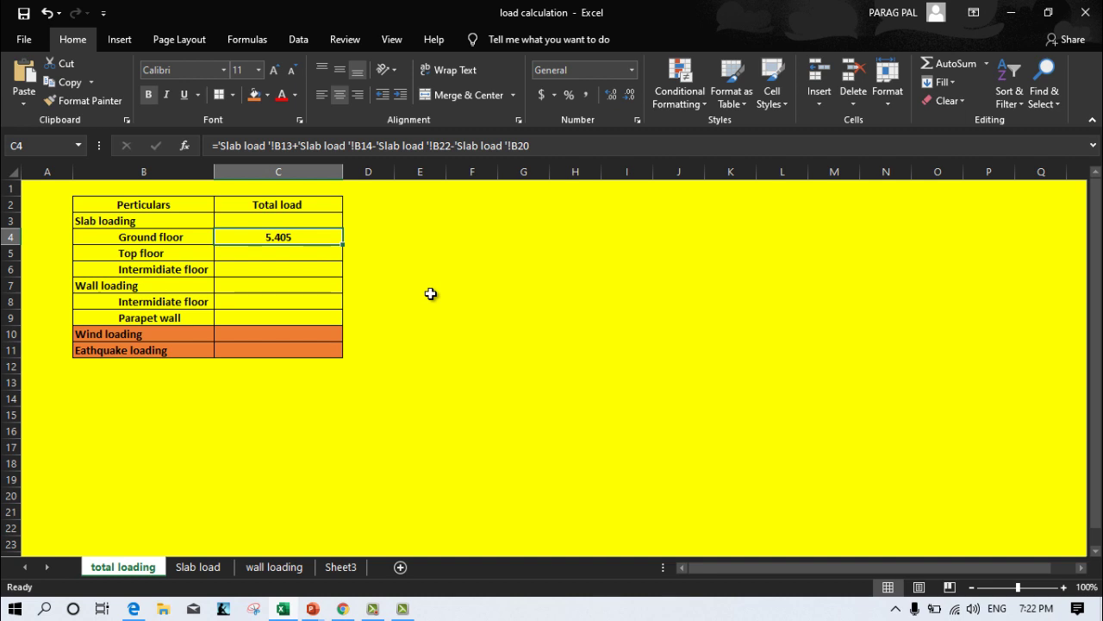
Enter the Top floor slab load in C5 as ='Slab load '!B13+'Slab load '!B19+'Slab load '!B20+'Slab load '!B22+'Slab load '!B21
left_click(315, 254)
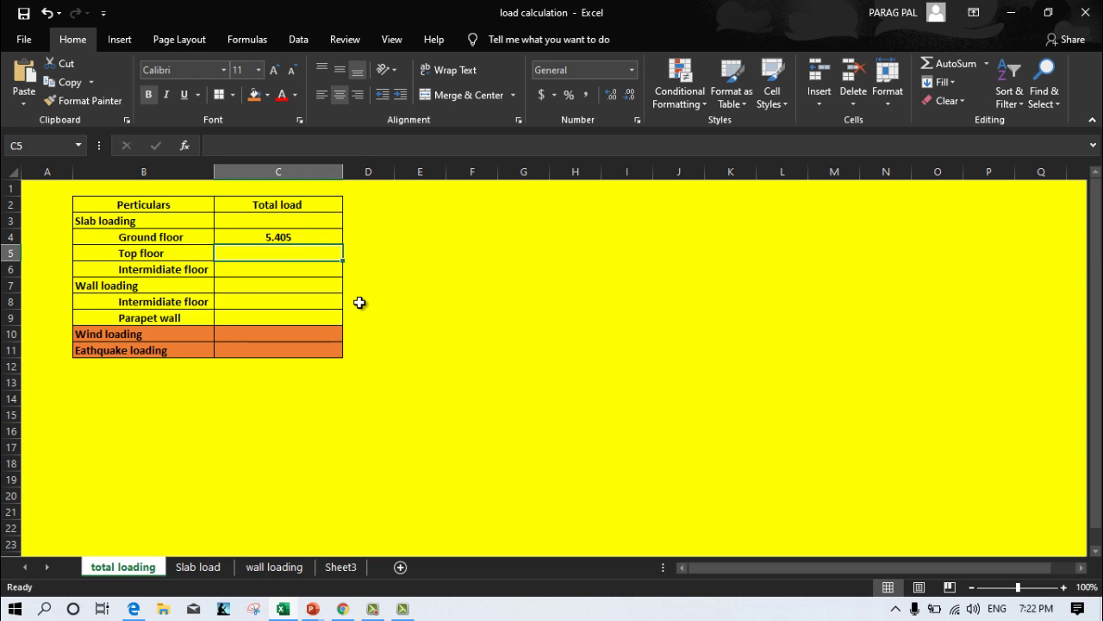
type("=")
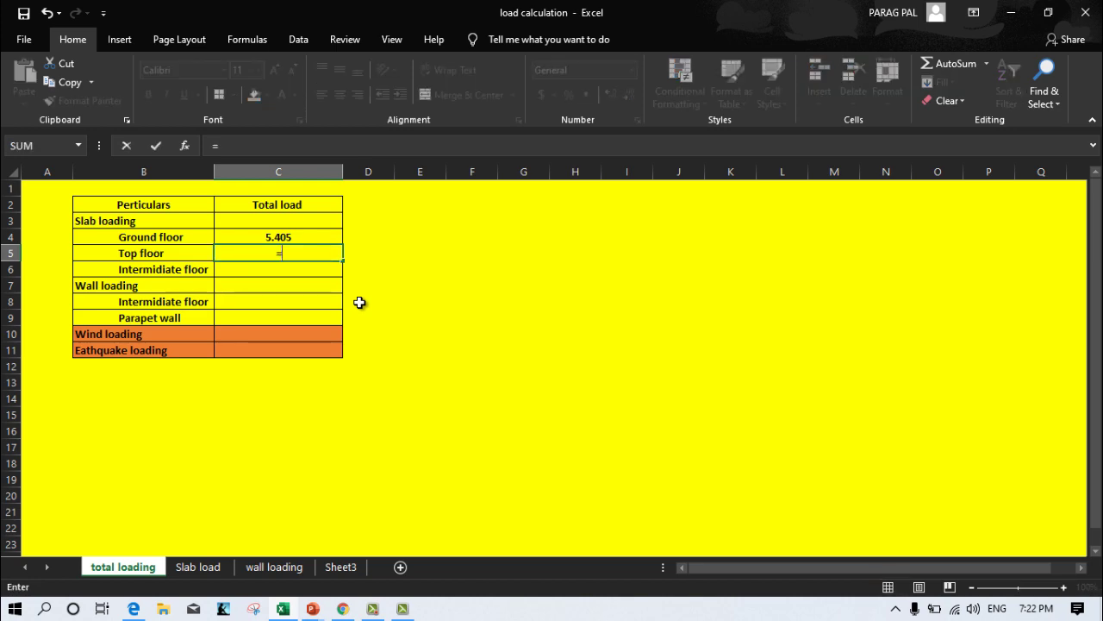
left_click(198, 566)
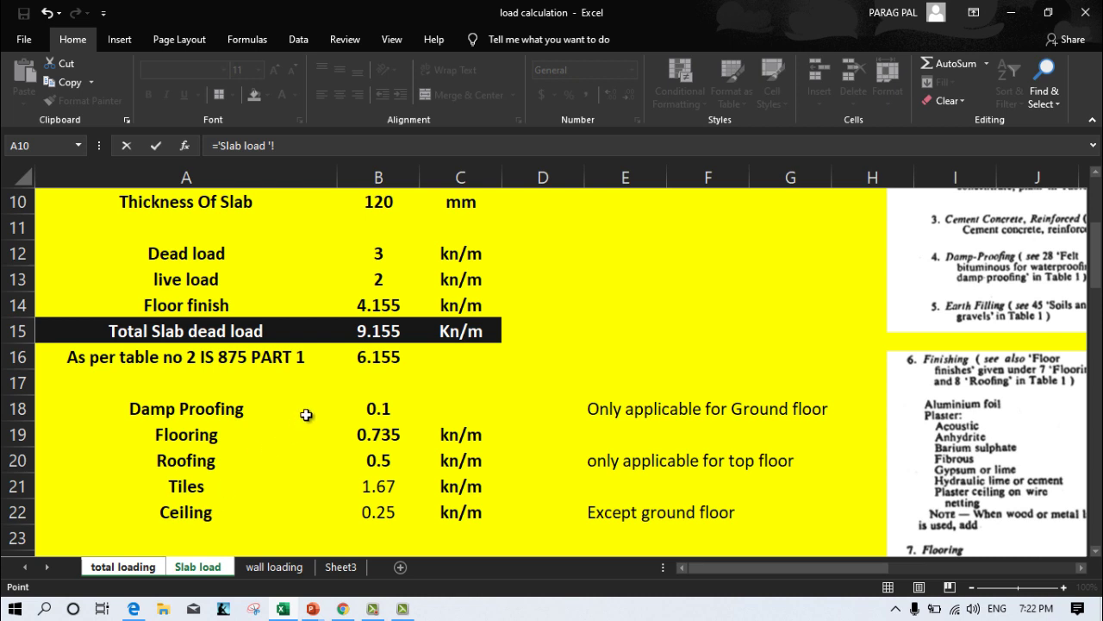
left_click(368, 285)
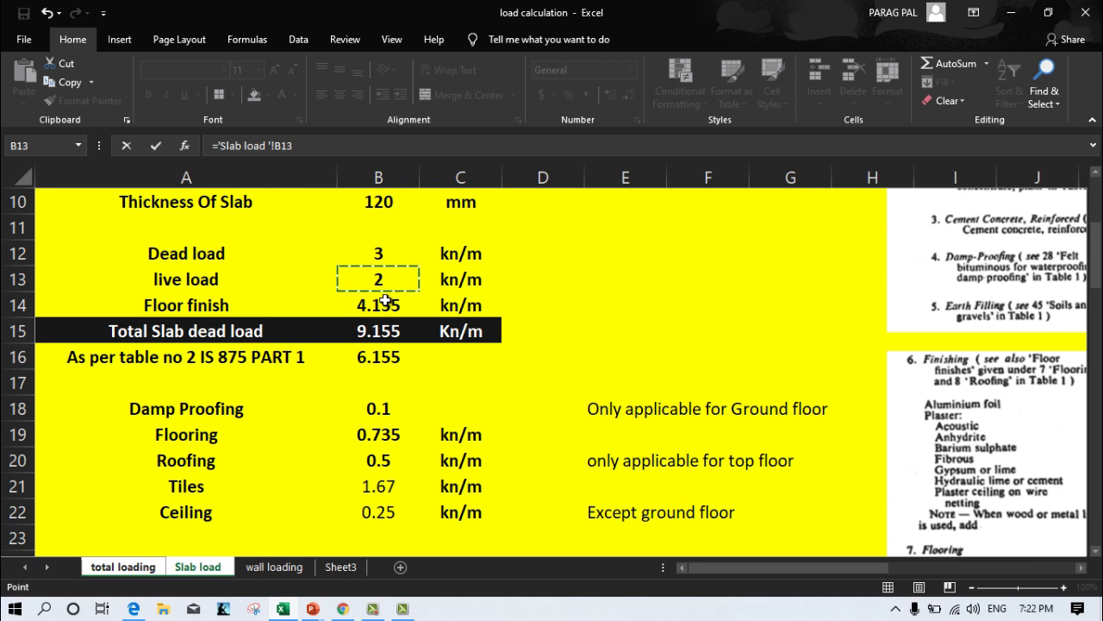
type("+")
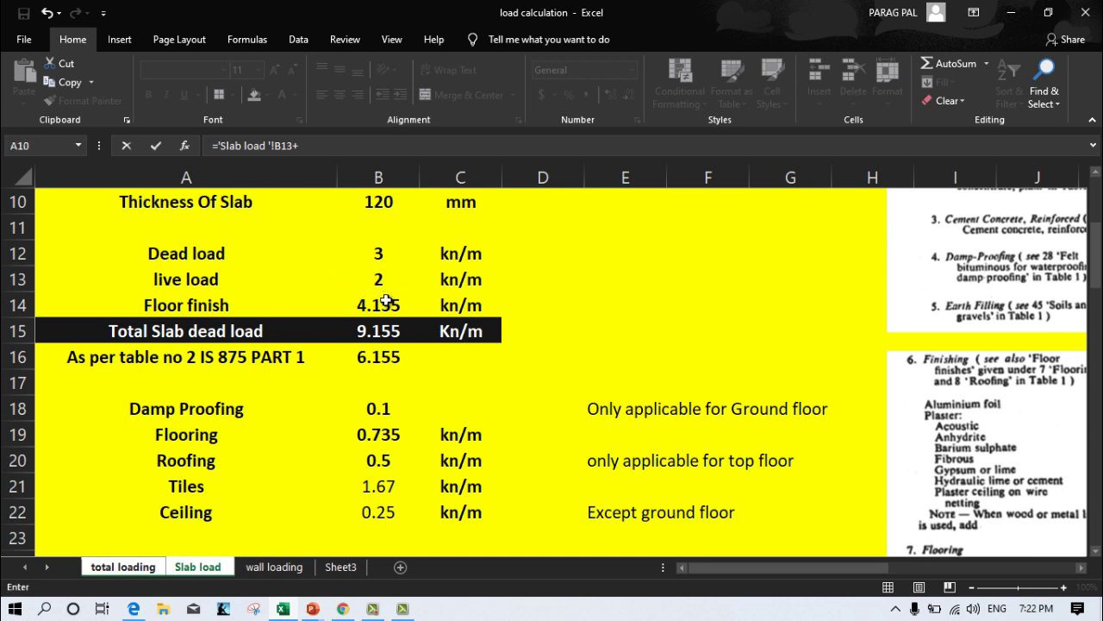
left_click(383, 431)
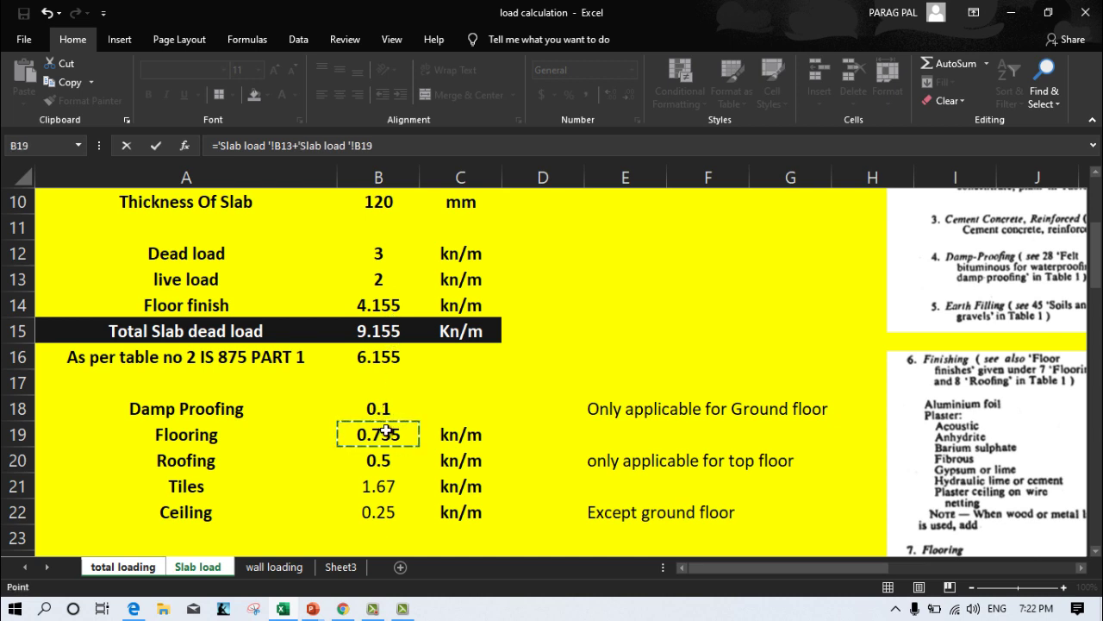
type("+")
left_click(362, 464)
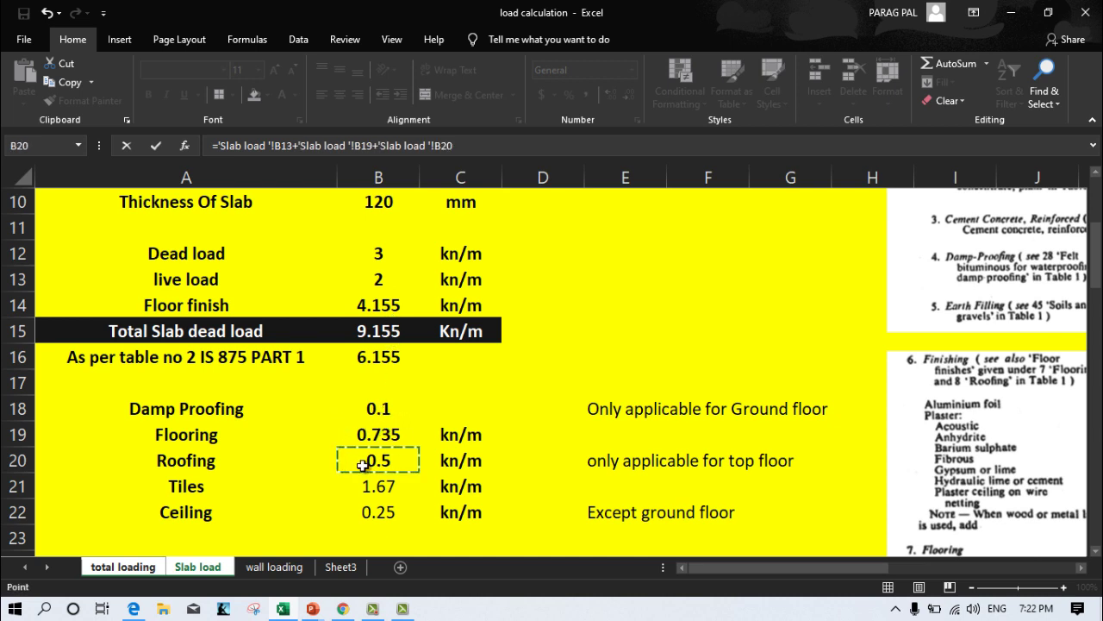
type("+")
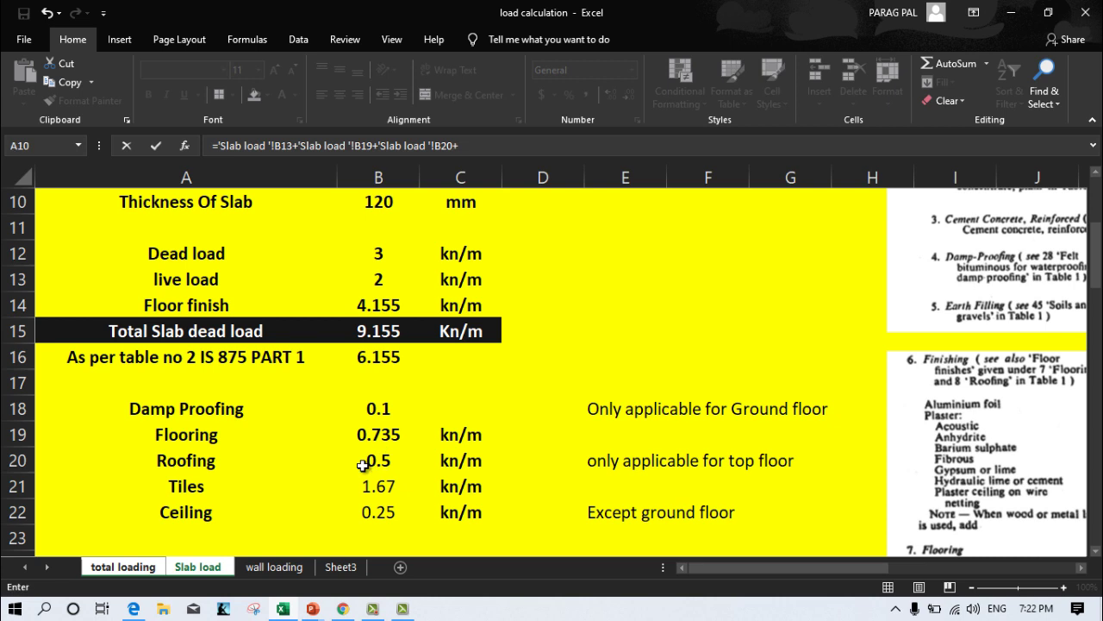
left_click(382, 512)
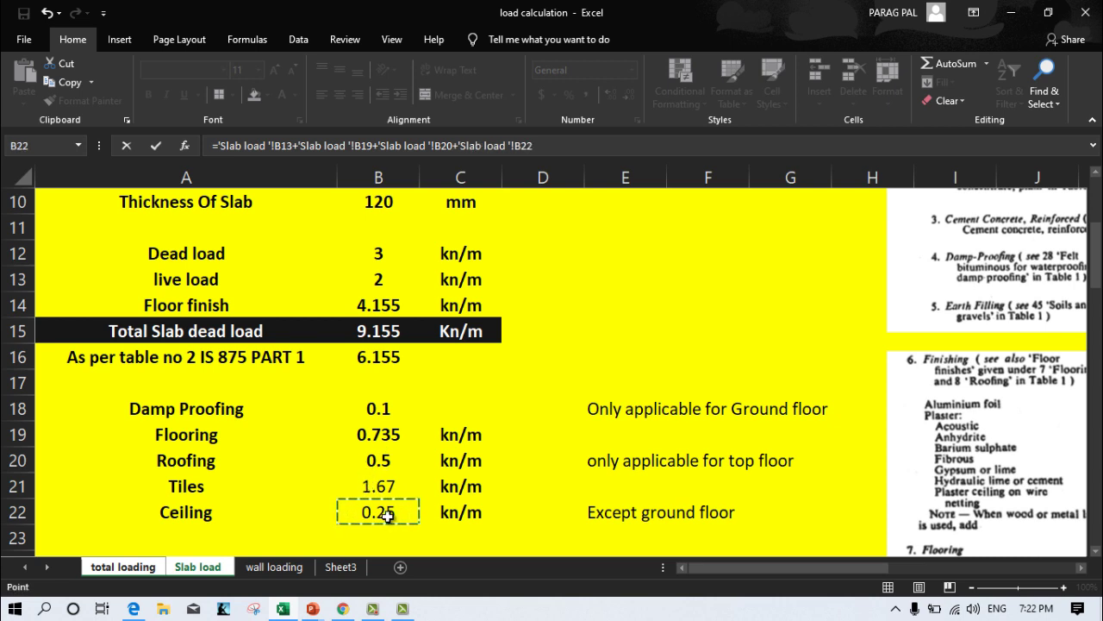
type("+")
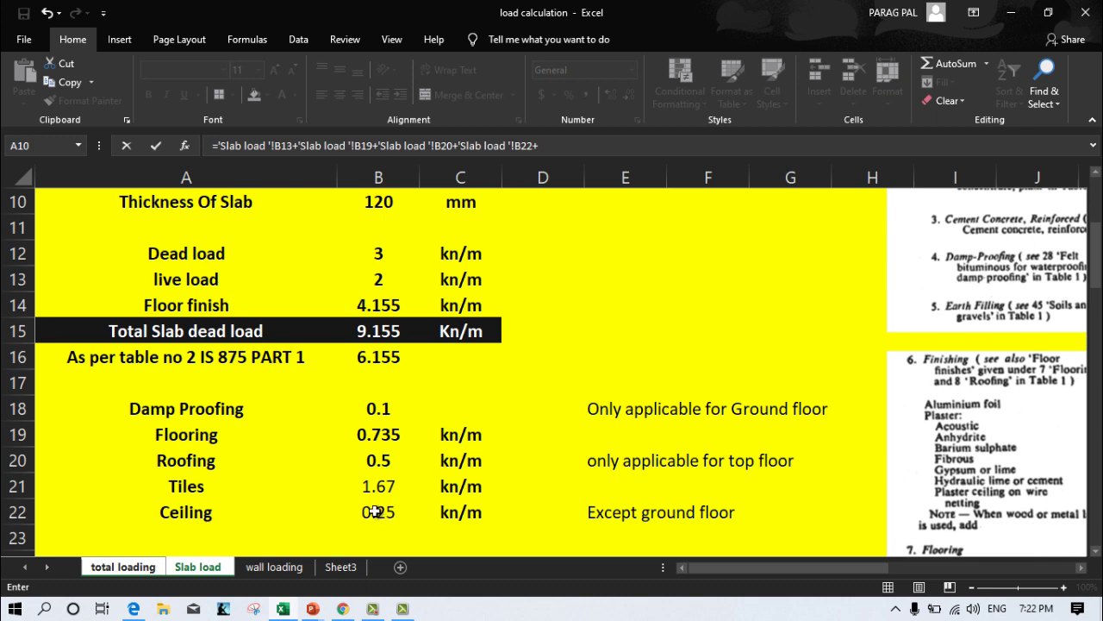
left_click(361, 487)
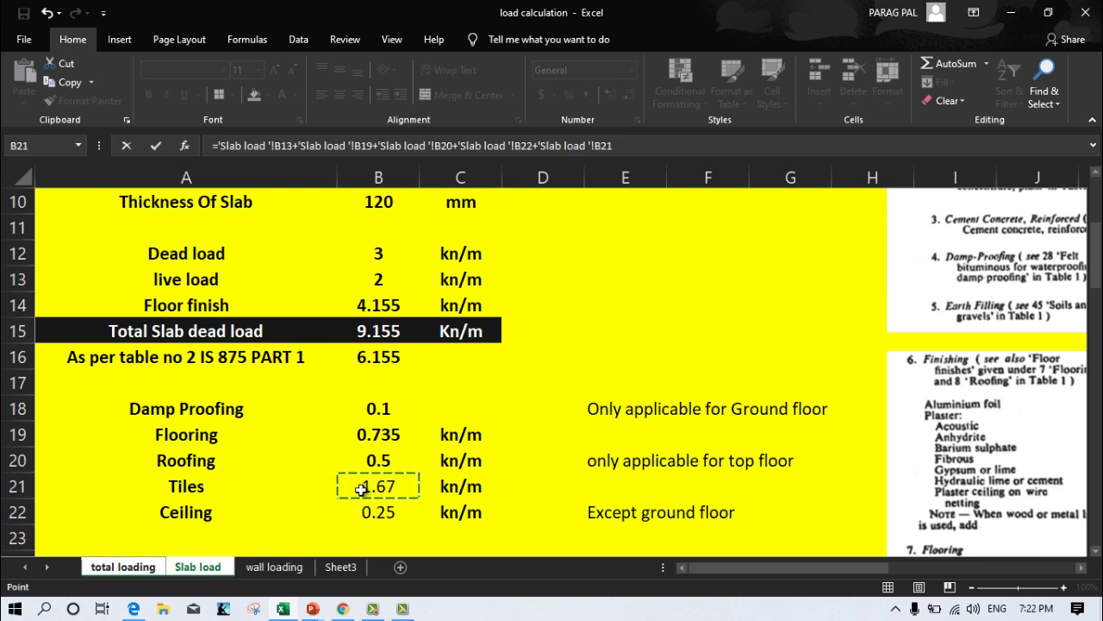
key("Return")
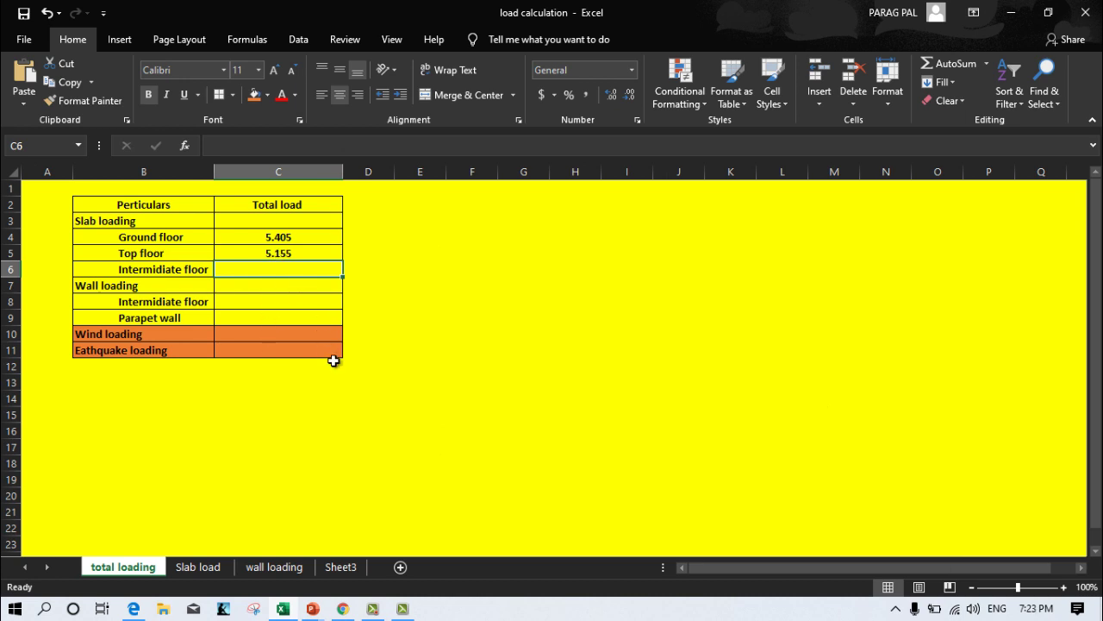
Enter the Intermidiate floor slab load in C6 as ='Slab load '!B13+'Slab load '!B14-'Slab load '!B18
type("=")
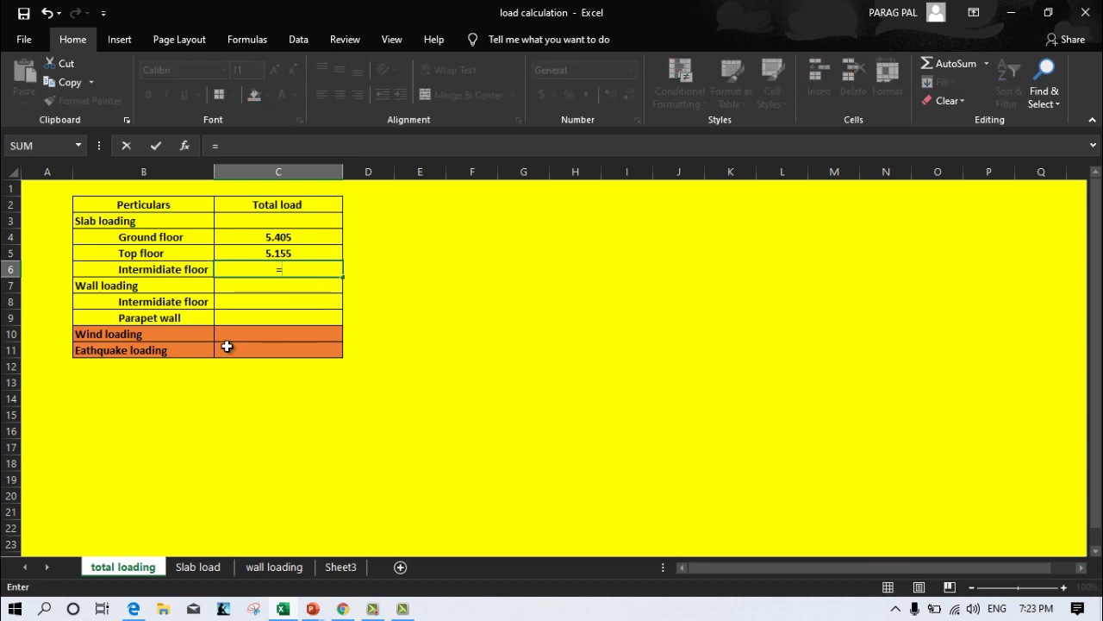
left_click(197, 567)
left_click(361, 276)
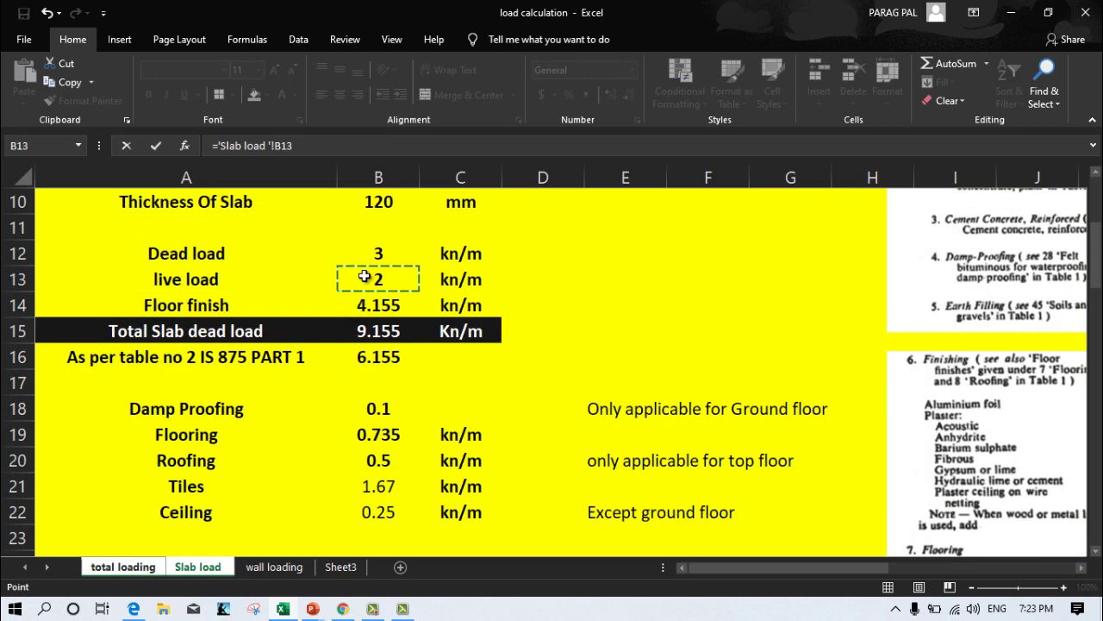
type("+")
left_click(360, 306)
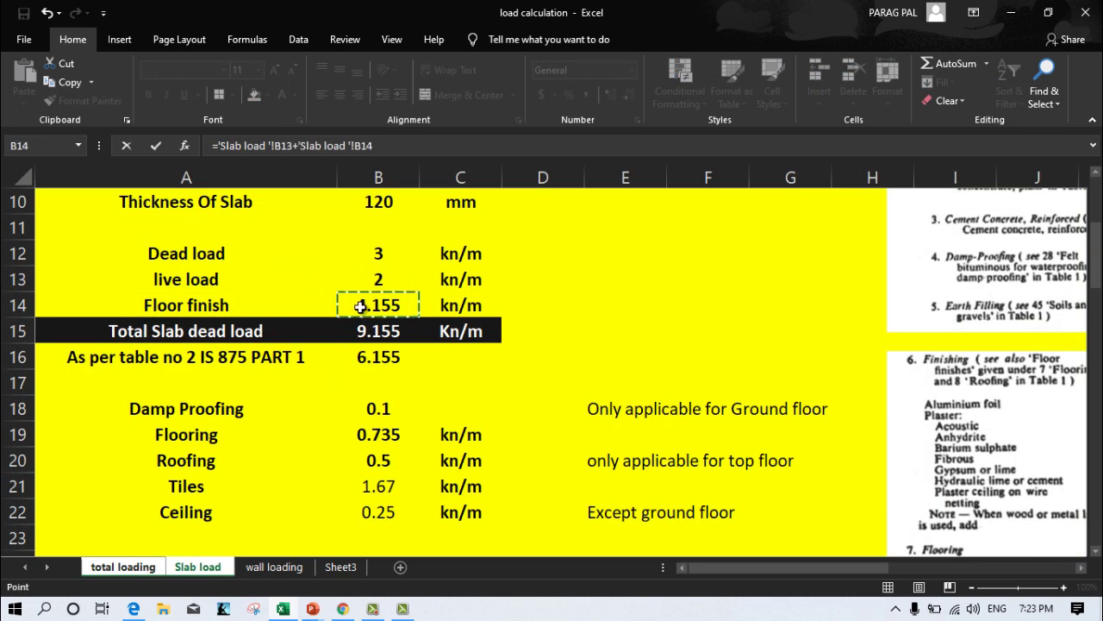
type("-")
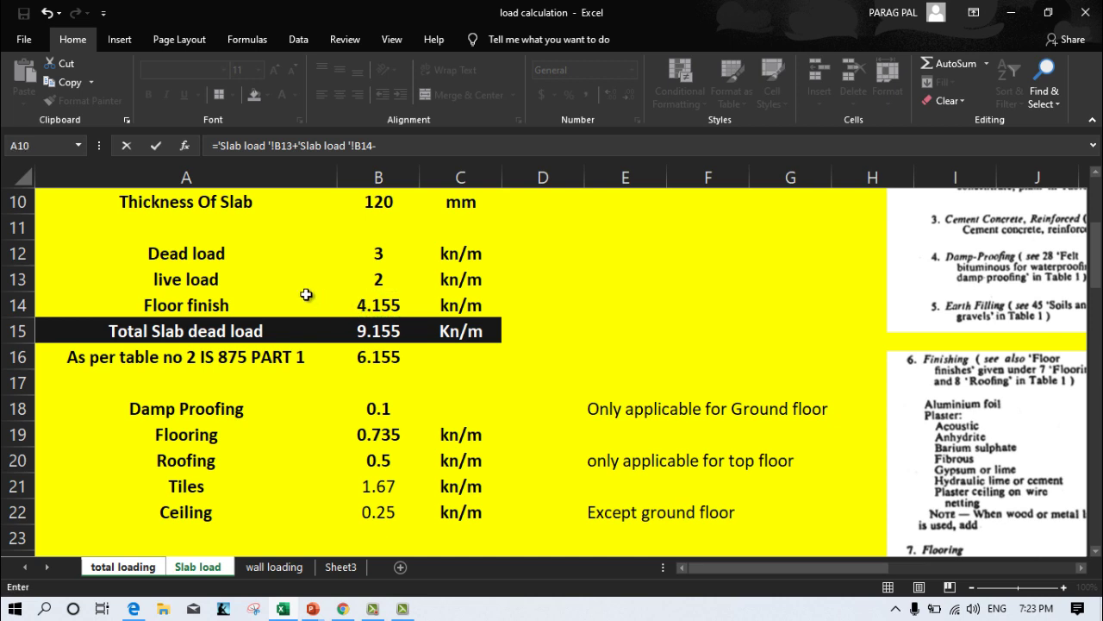
left_click(366, 409)
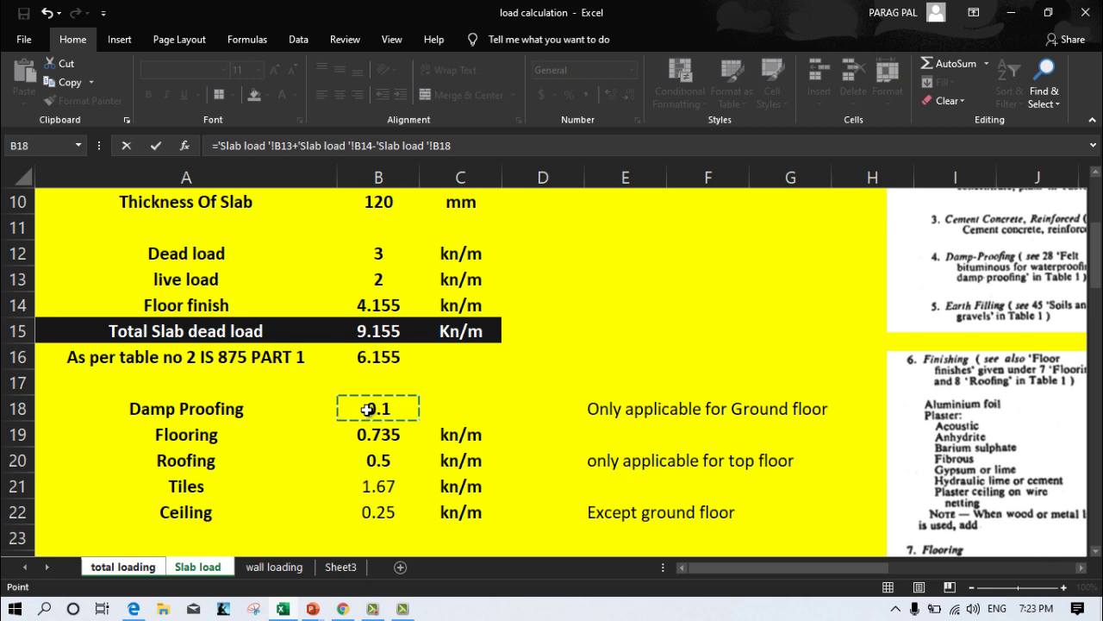
key("Return")
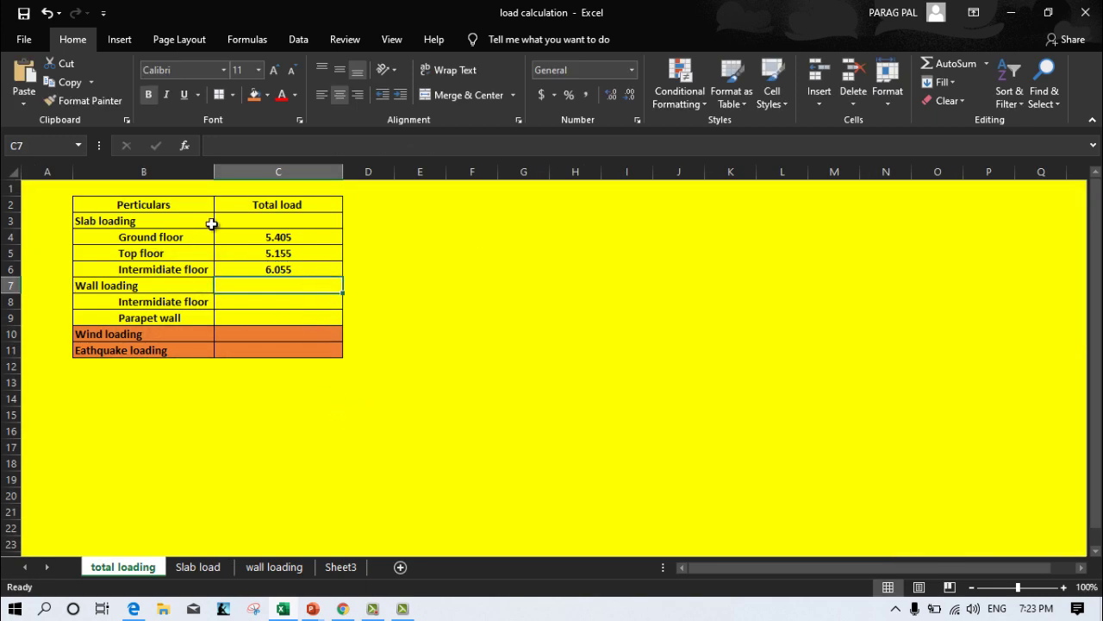
Enter the Intermidiate floor wall load in C8 as ='wall loading'!B11, linking it to the value under the wall's Total load
left_click(366, 269)
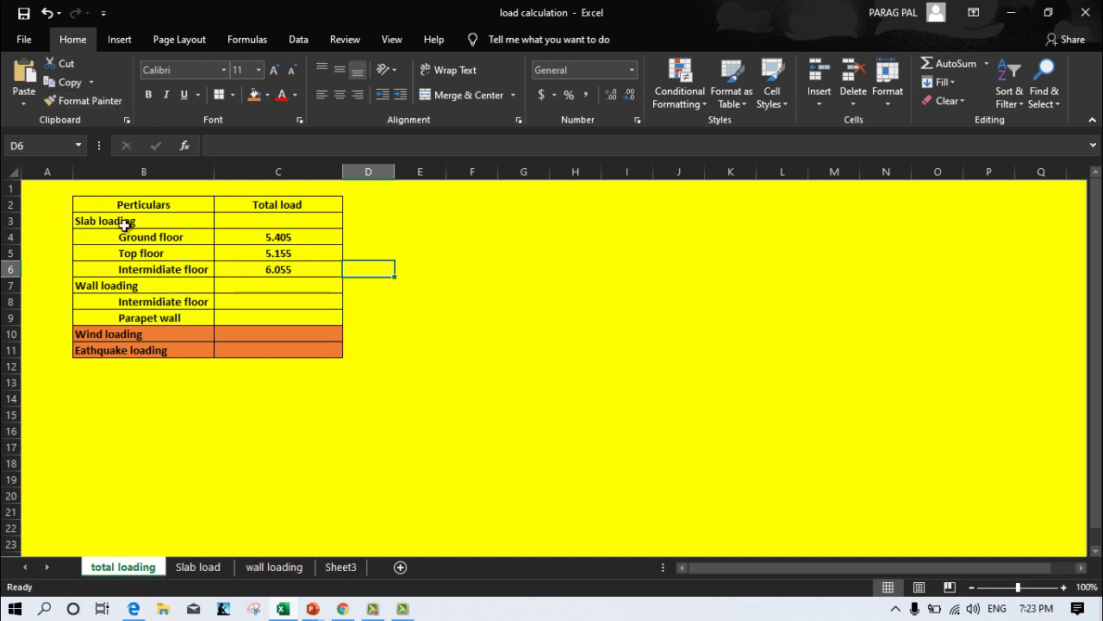
left_click(148, 267)
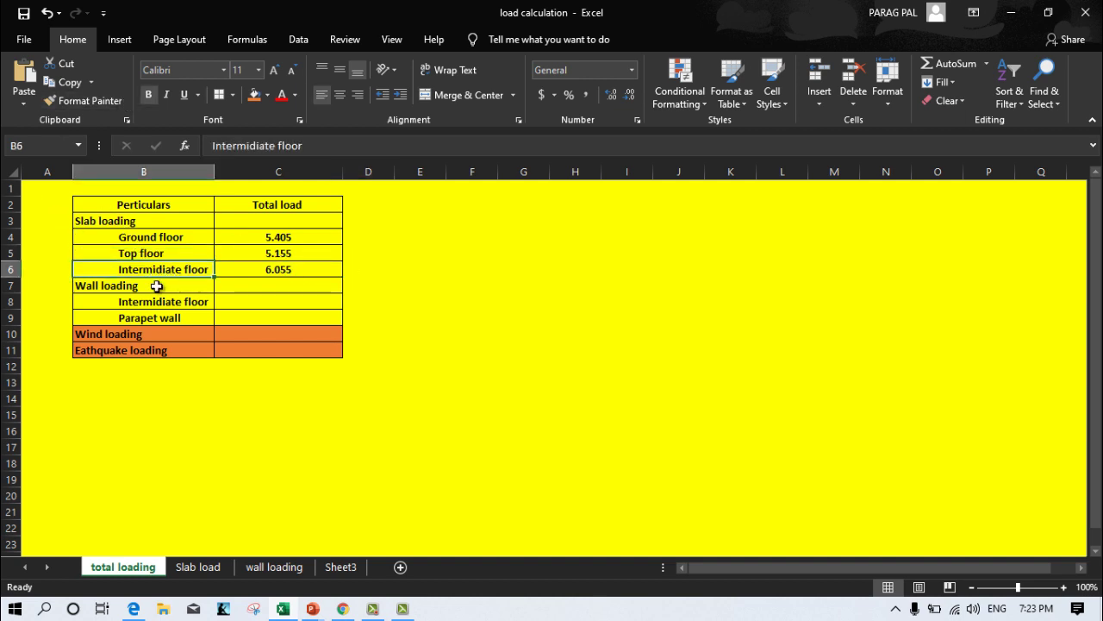
left_click(267, 301)
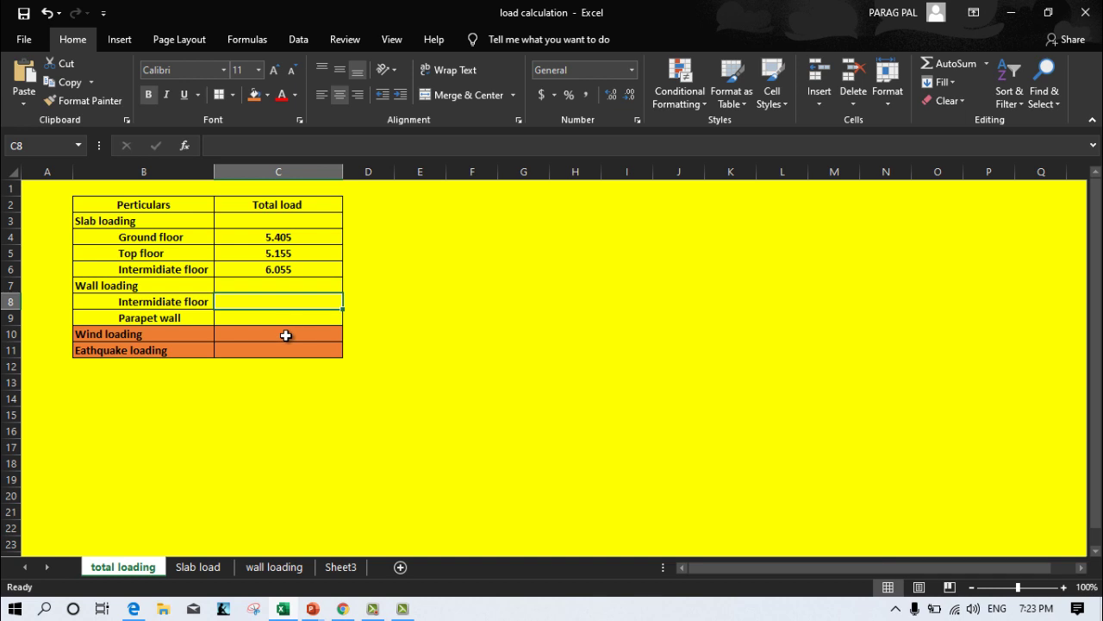
type("=")
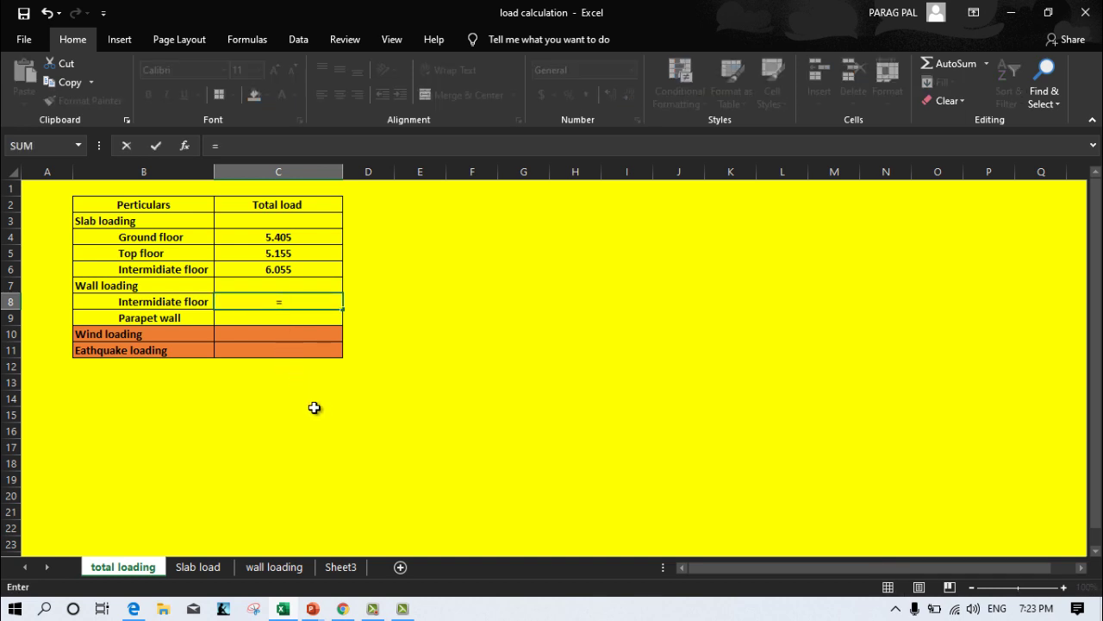
left_click(304, 568)
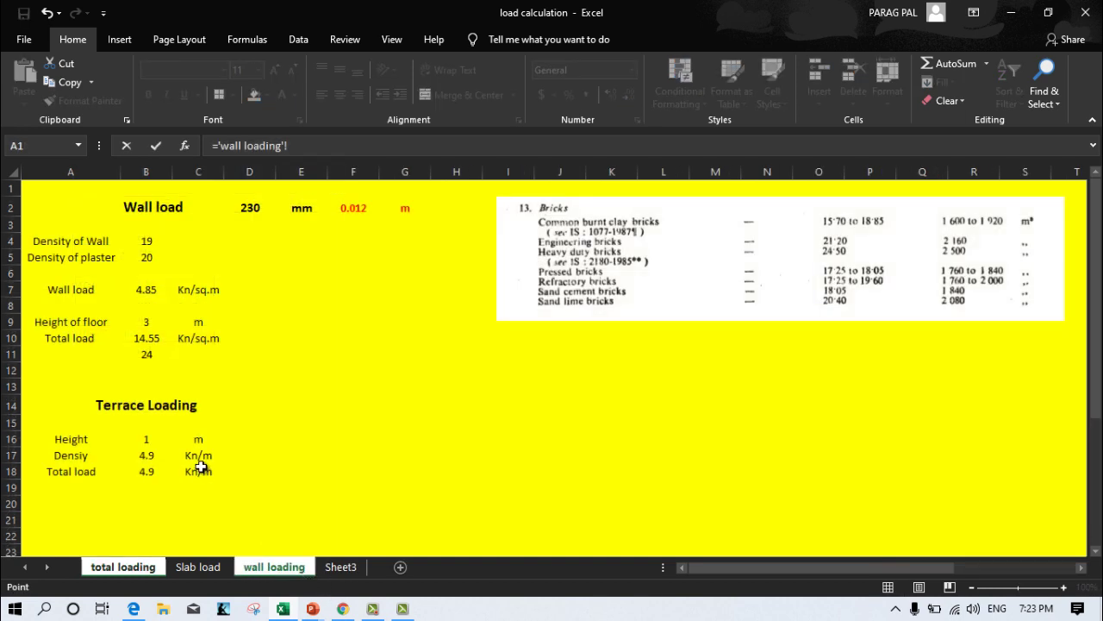
left_click(164, 355)
left_click(159, 336)
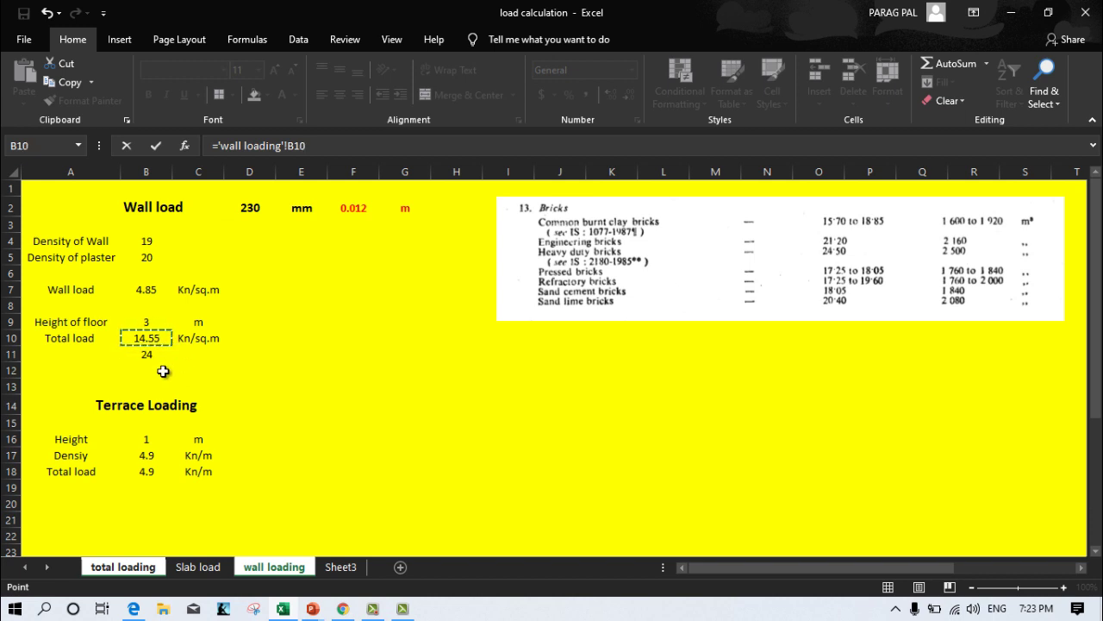
left_click(162, 355)
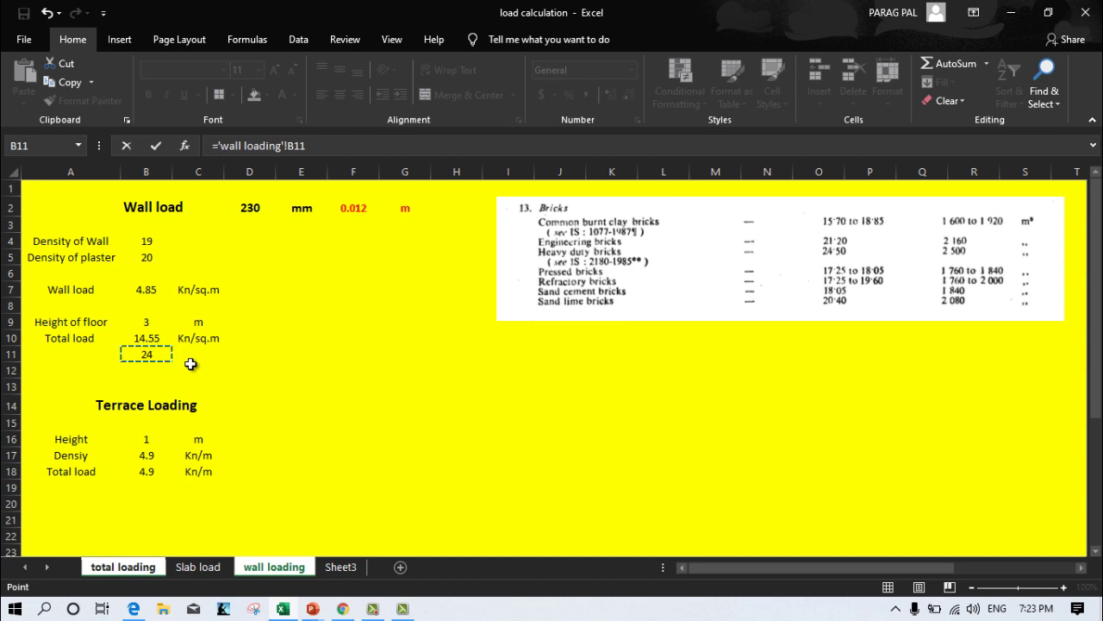
key("Return")
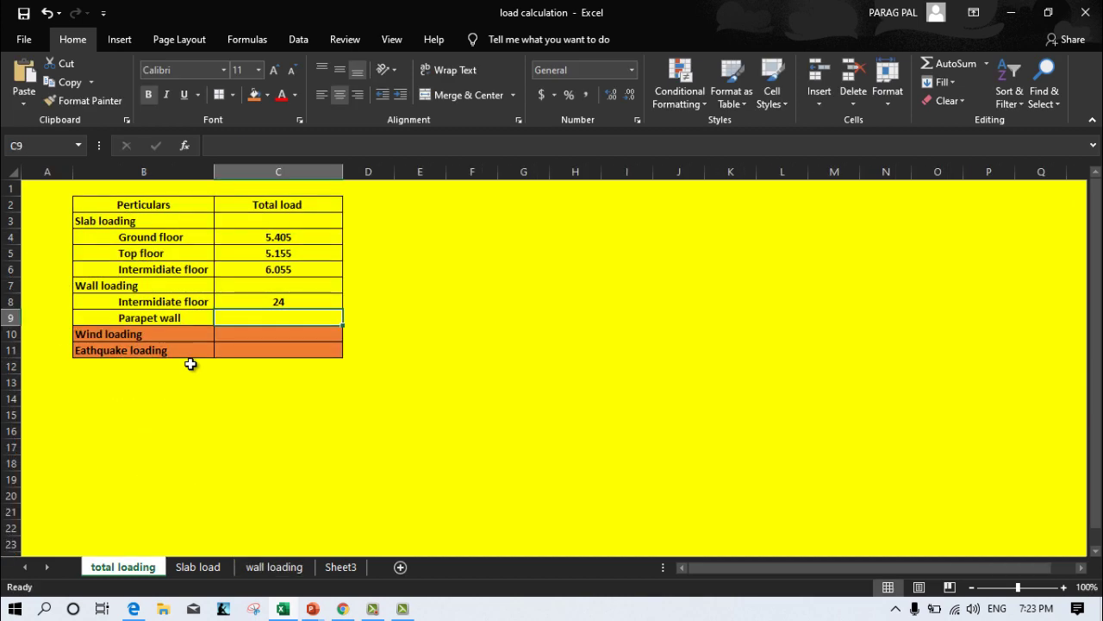
Enter the Parapet wall load in C9 as a link to the Terrace Loading total load in B18 of the wall loading sheet
type("=")
left_click(259, 566)
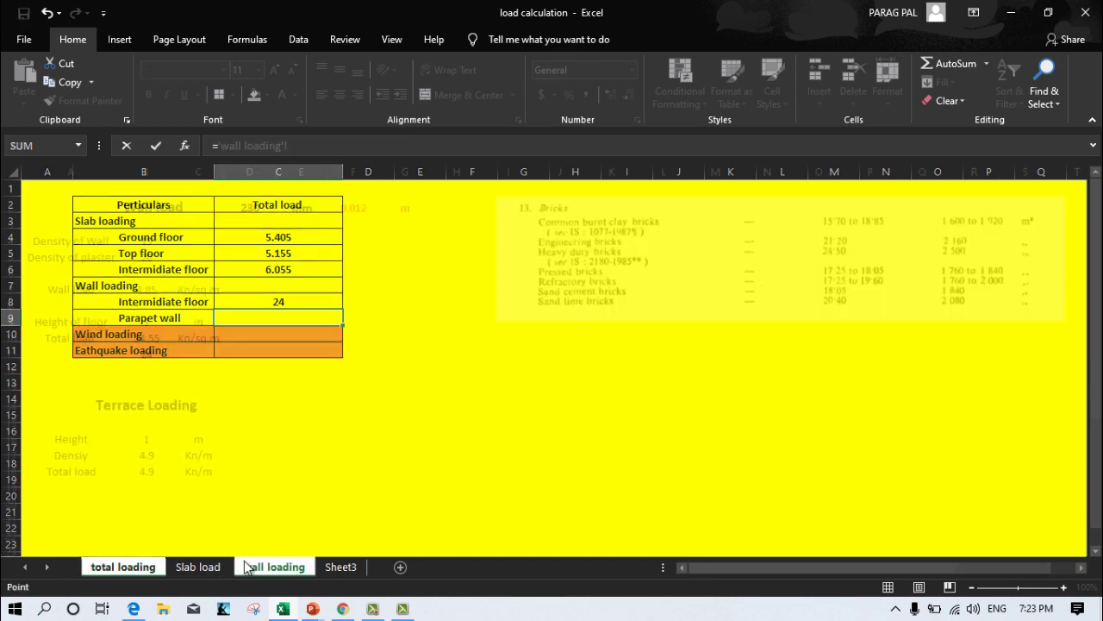
left_click(129, 472)
key("Return")
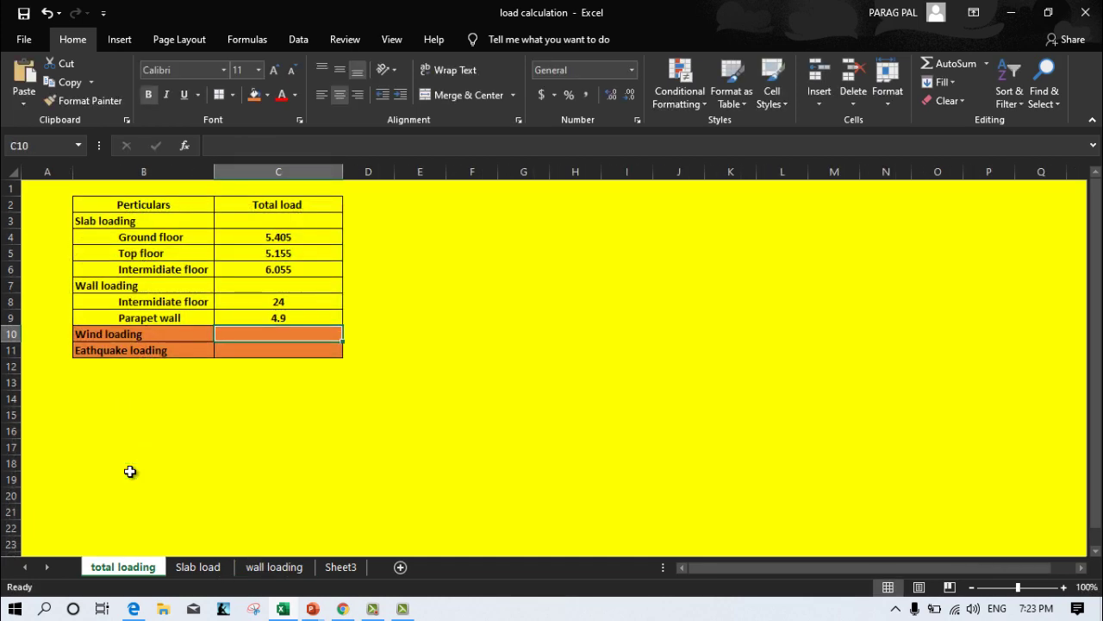